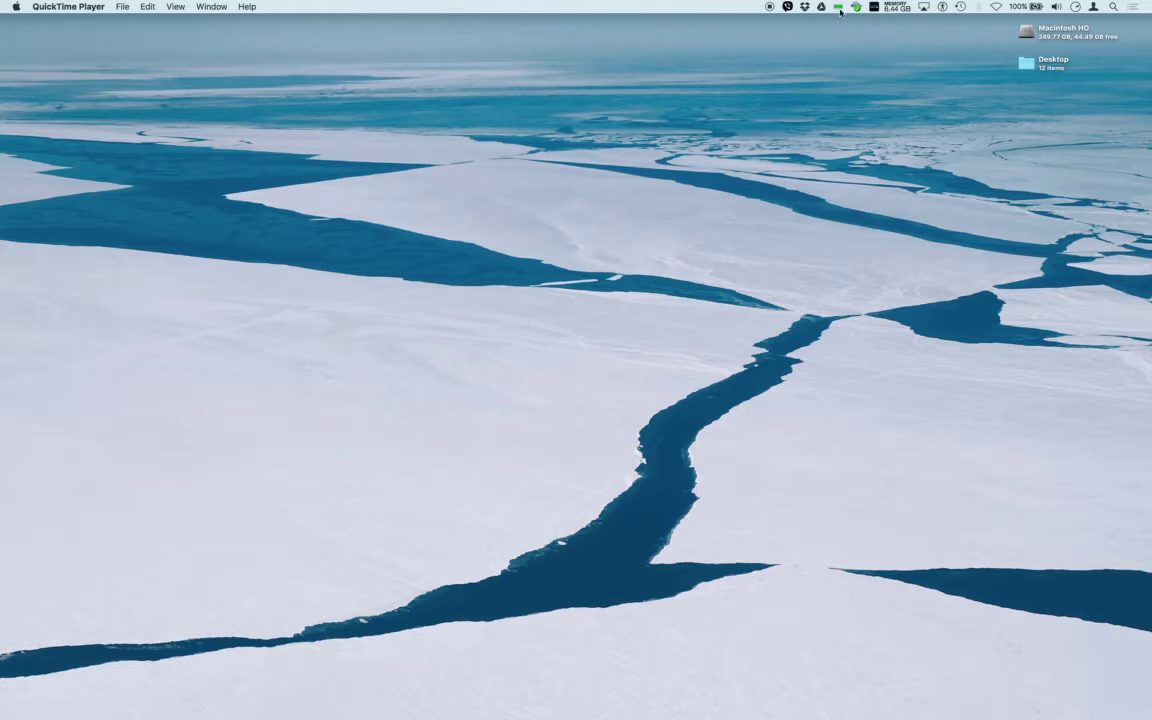
Step: Pause Leap Motion hand tracking from its menu-bar menu, then resume it
left_click(838, 8)
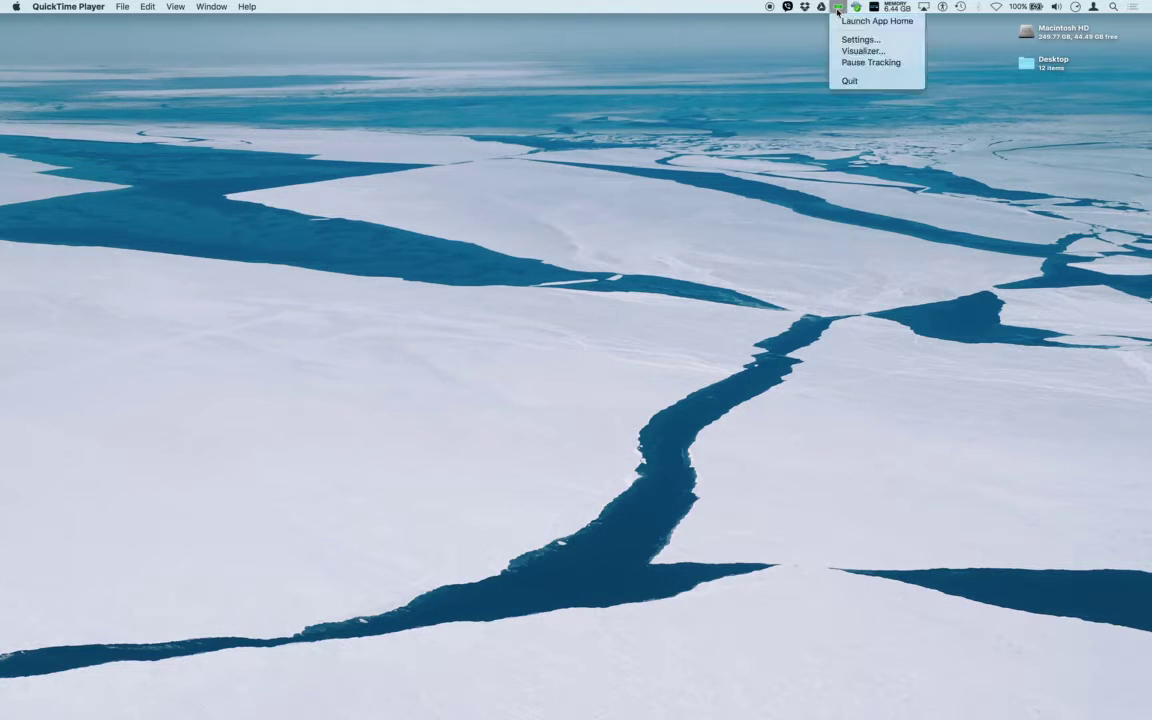
left_click(800, 44)
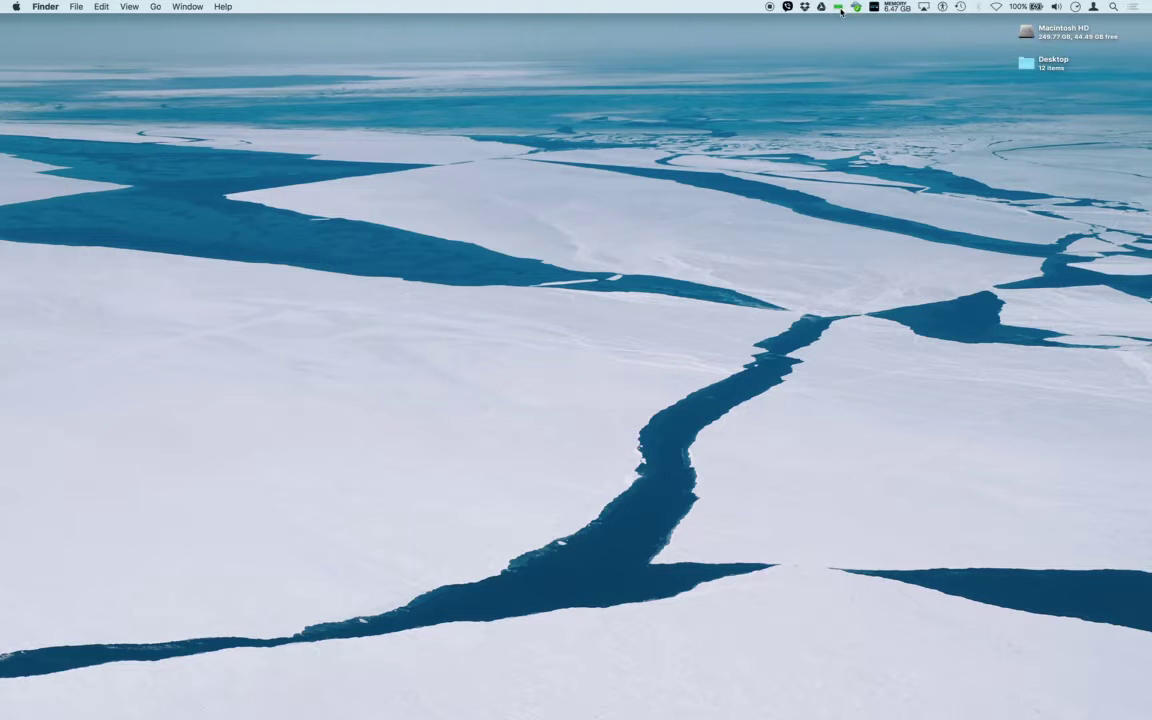
left_click(839, 10)
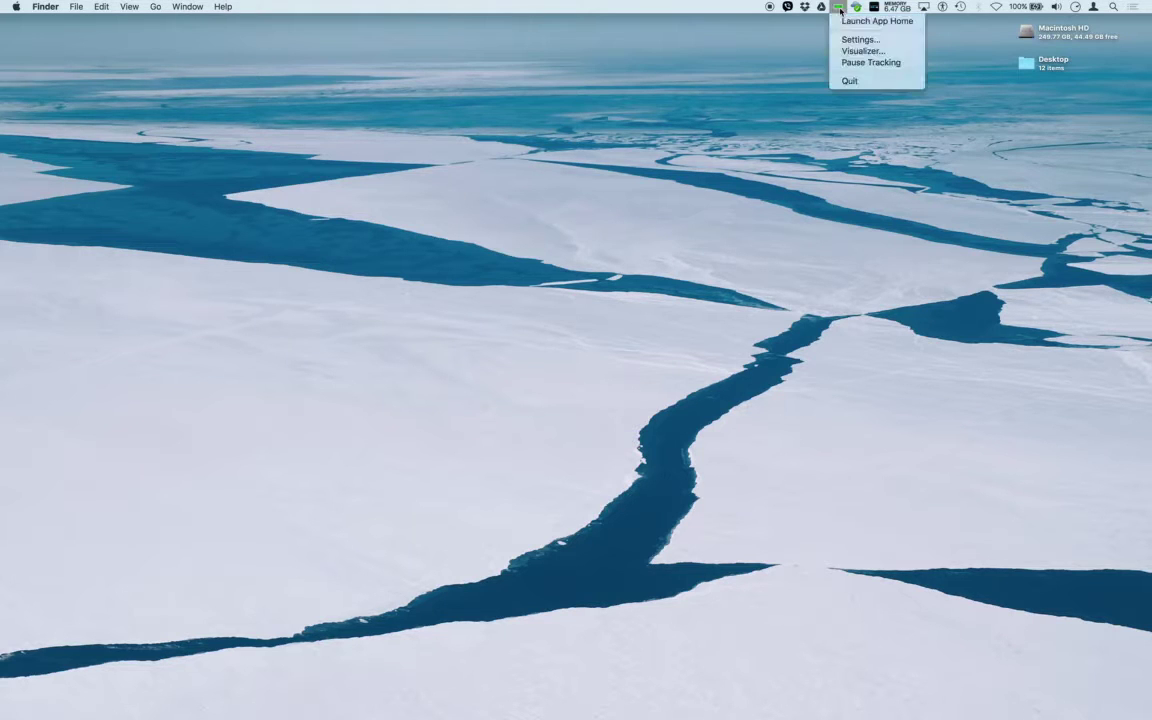
left_click(860, 63)
left_click(838, 7)
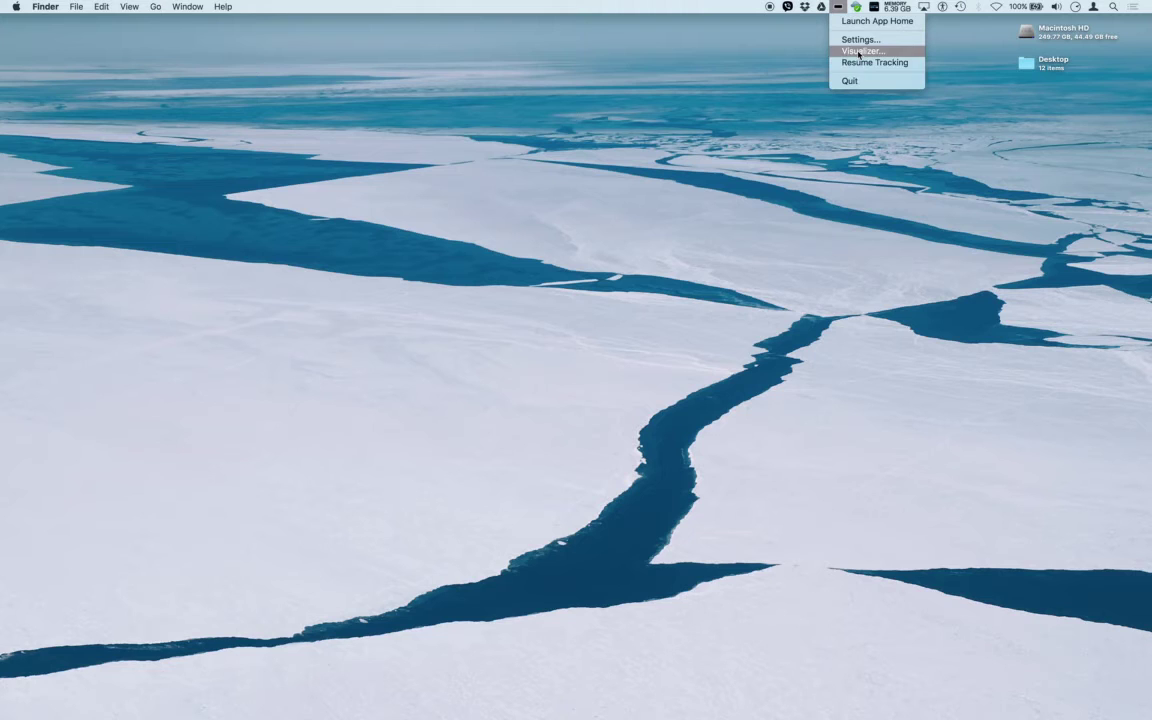
left_click(869, 63)
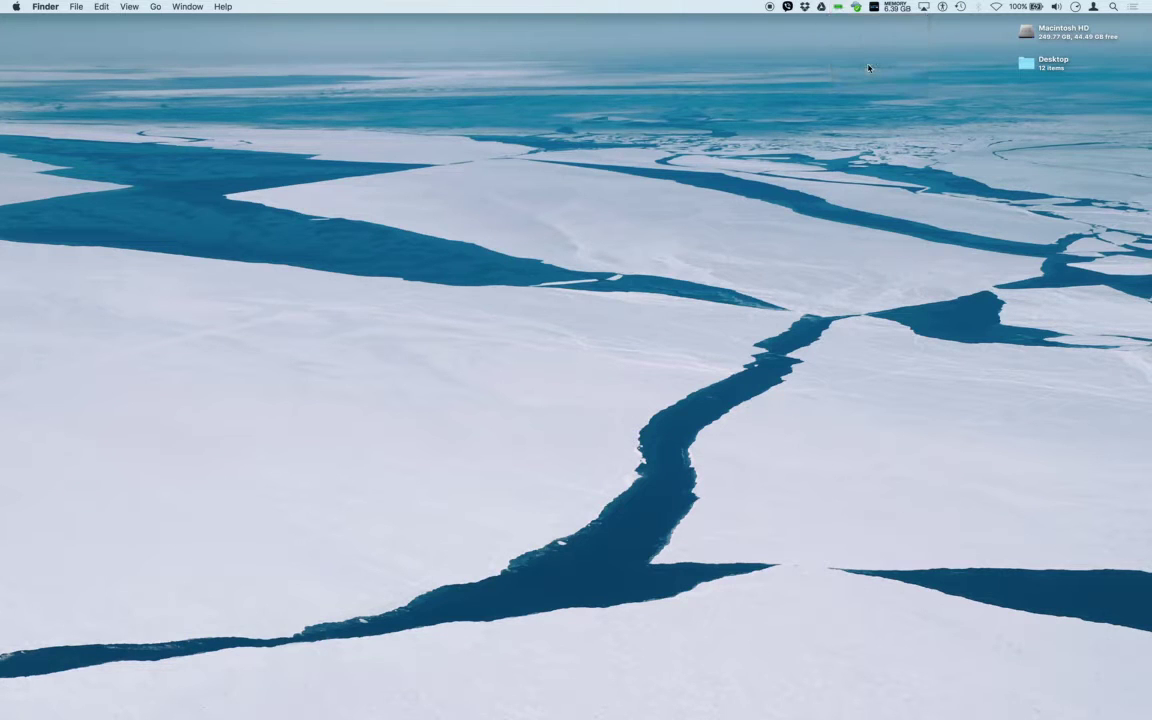
left_click(839, 8)
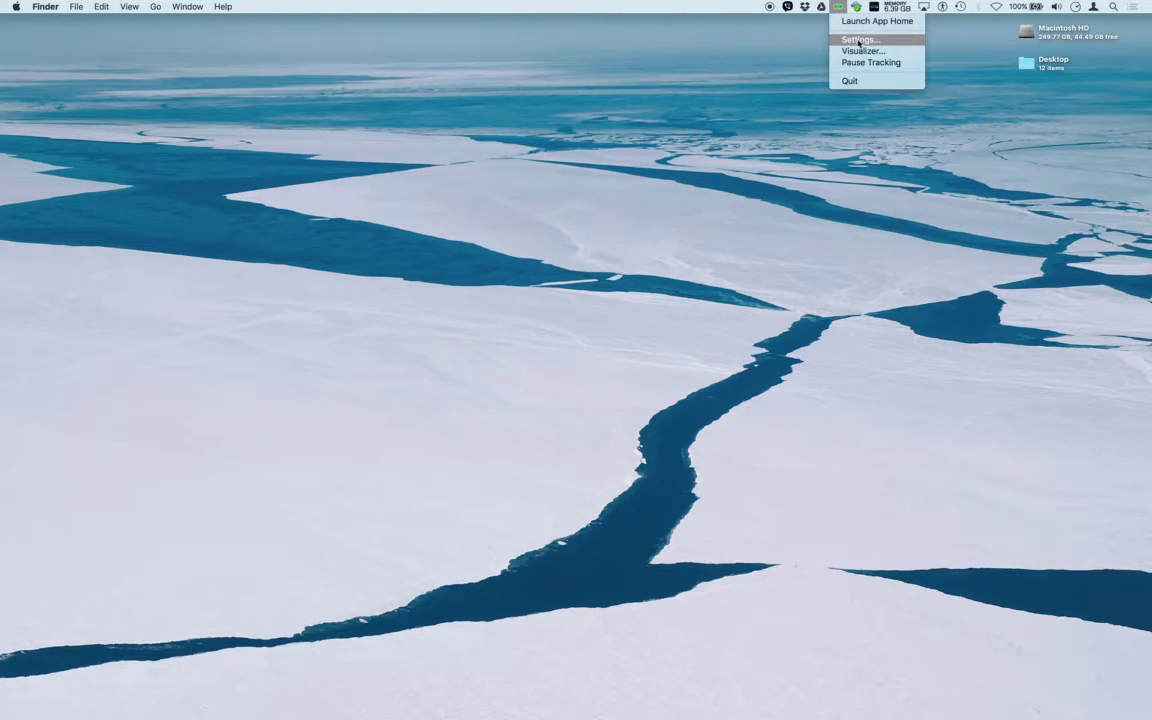
Step: Launch OSC Motion by searching 'osc', then orbit its 3D grid back to a front view
left_click(711, 151)
key("super+space")
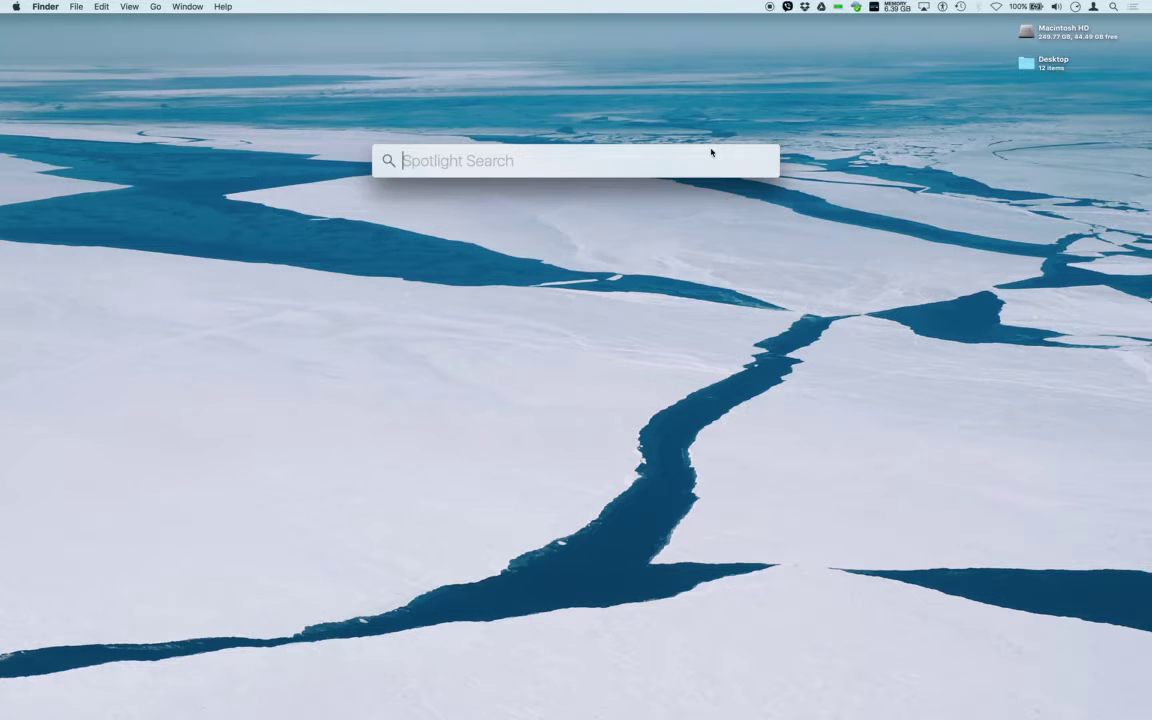
type("osc")
key("Return")
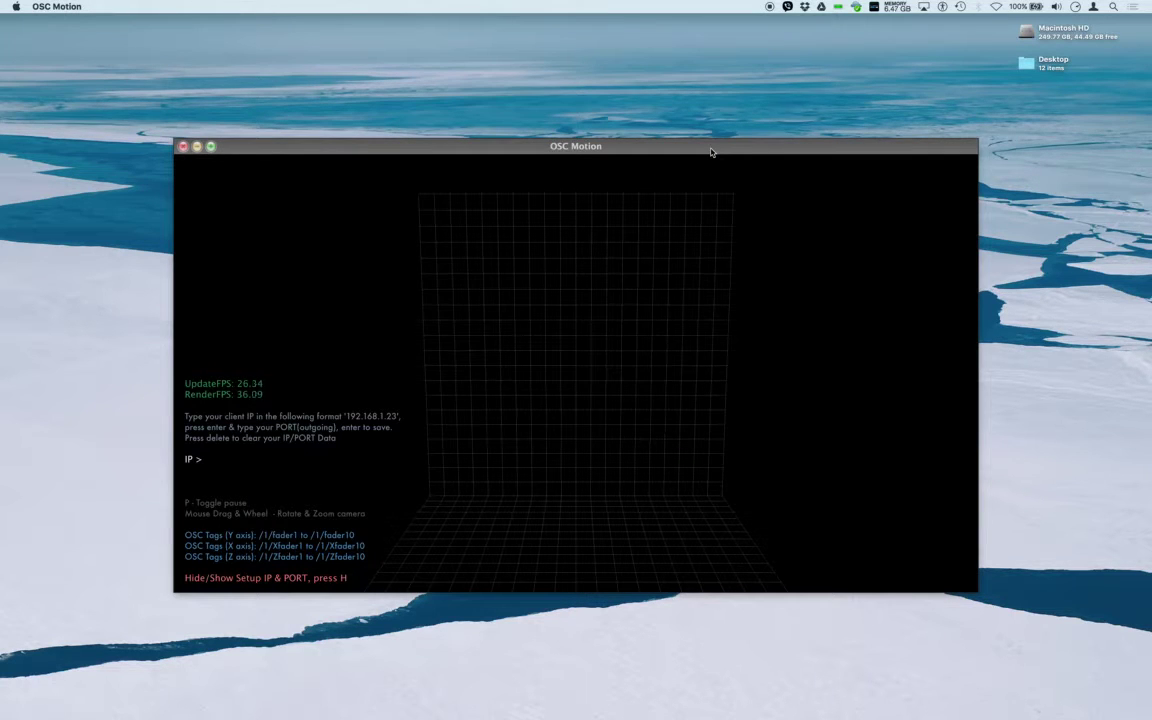
left_click_drag(711, 152, 725, 150)
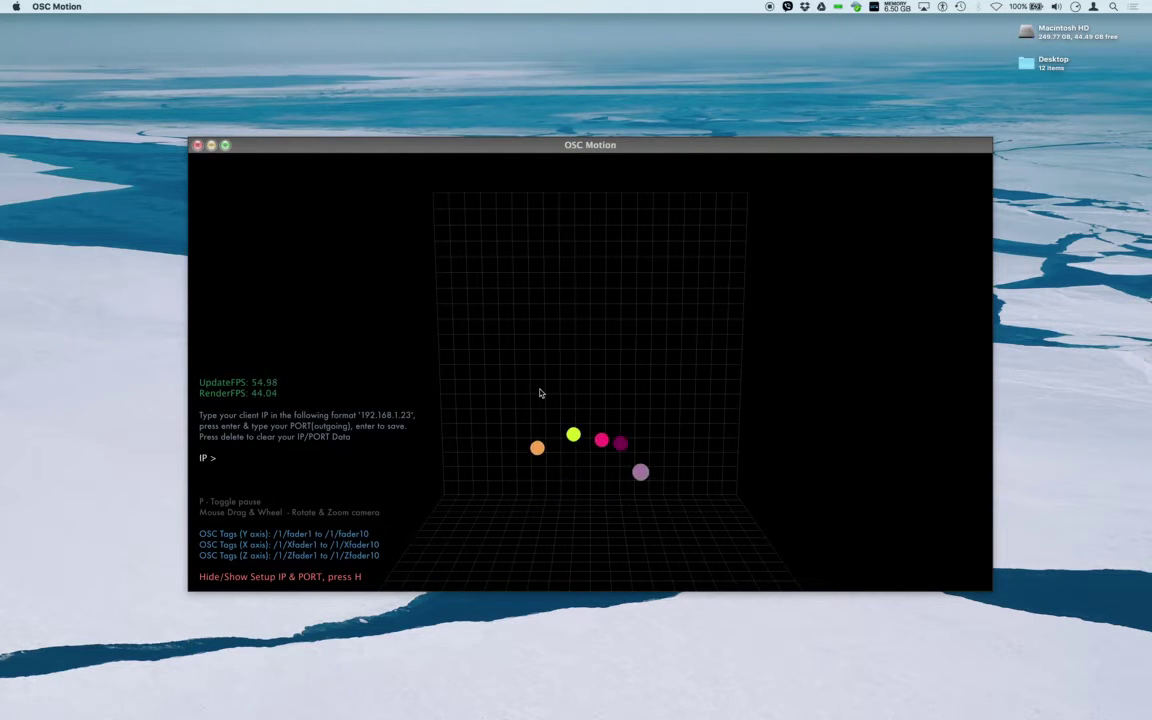
left_click_drag(550, 380, 563, 447)
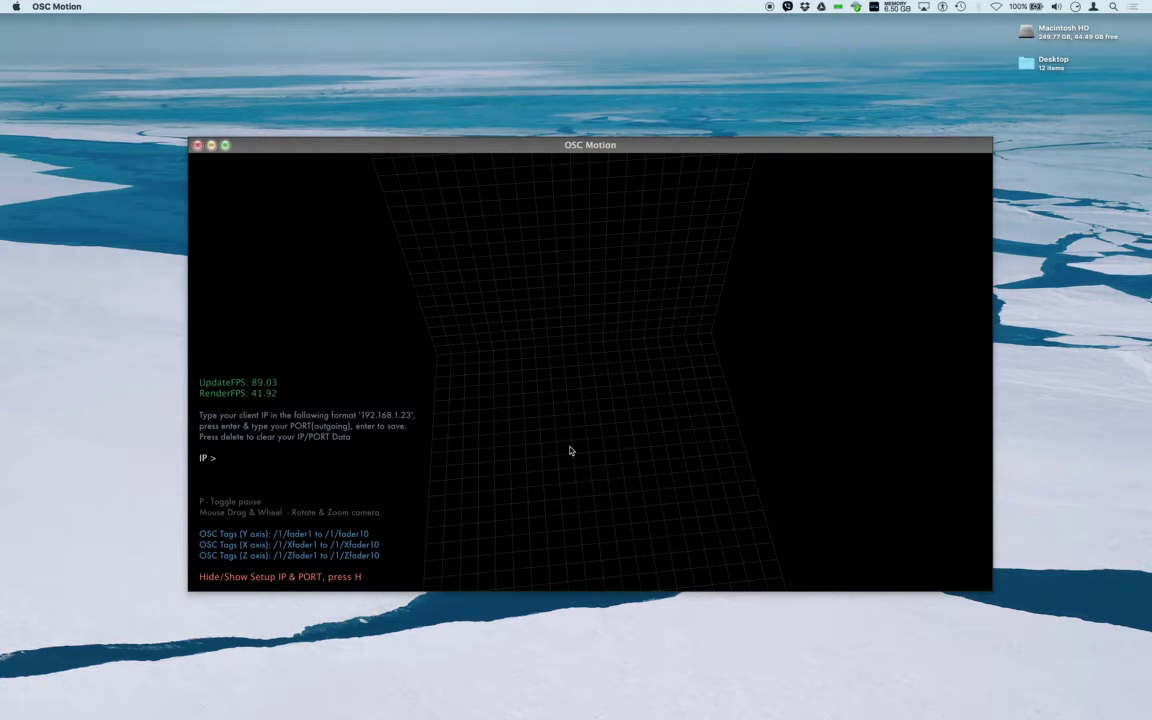
left_click_drag(570, 428, 560, 353)
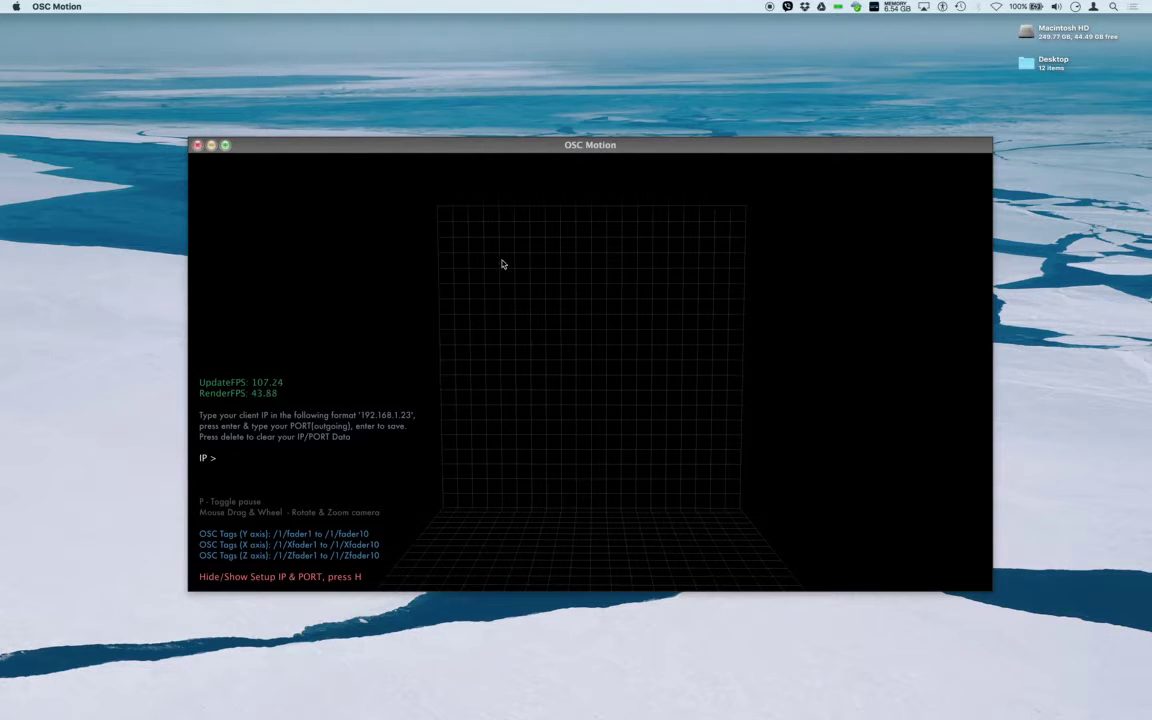
Step: Enter 127.0.0.1 as OSC Motion's client IP and move its window to the top-left
left_click_drag(504, 155, 527, 105)
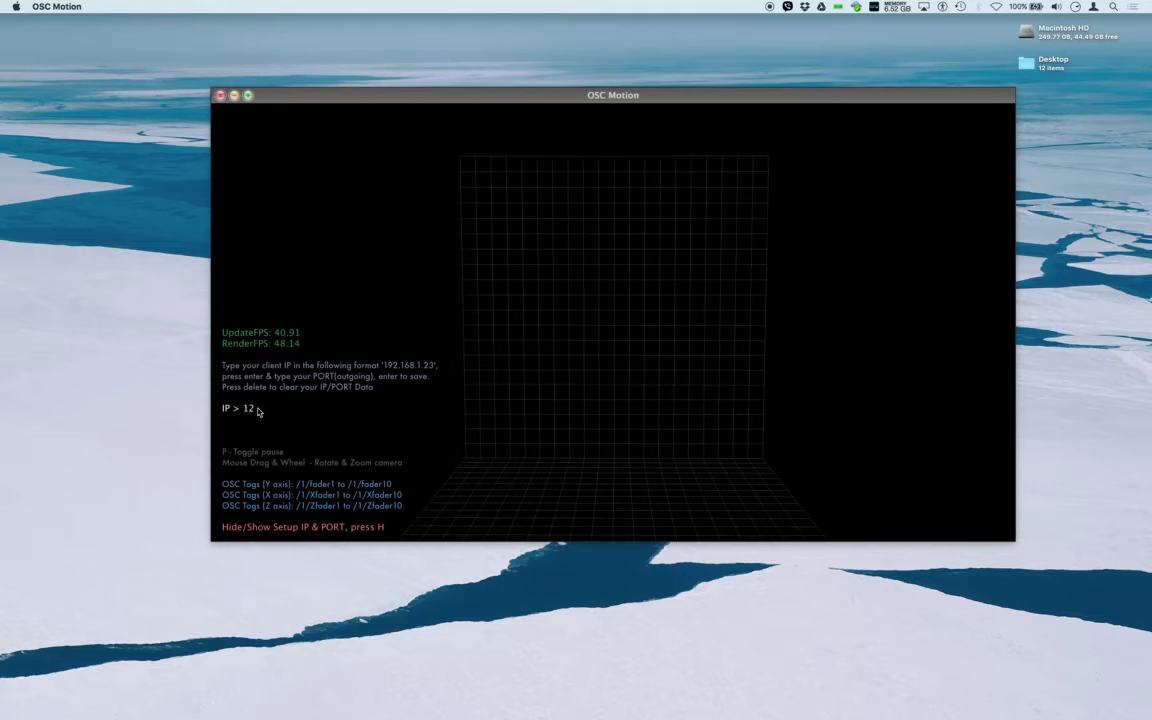
type("7.0.0.1")
key("Return")
left_click_drag(386, 93, 353, 19)
Step: Launch IsadoraCore by searching 'isa', dismiss Tip of the Day, and maximize its window
left_click(411, 496)
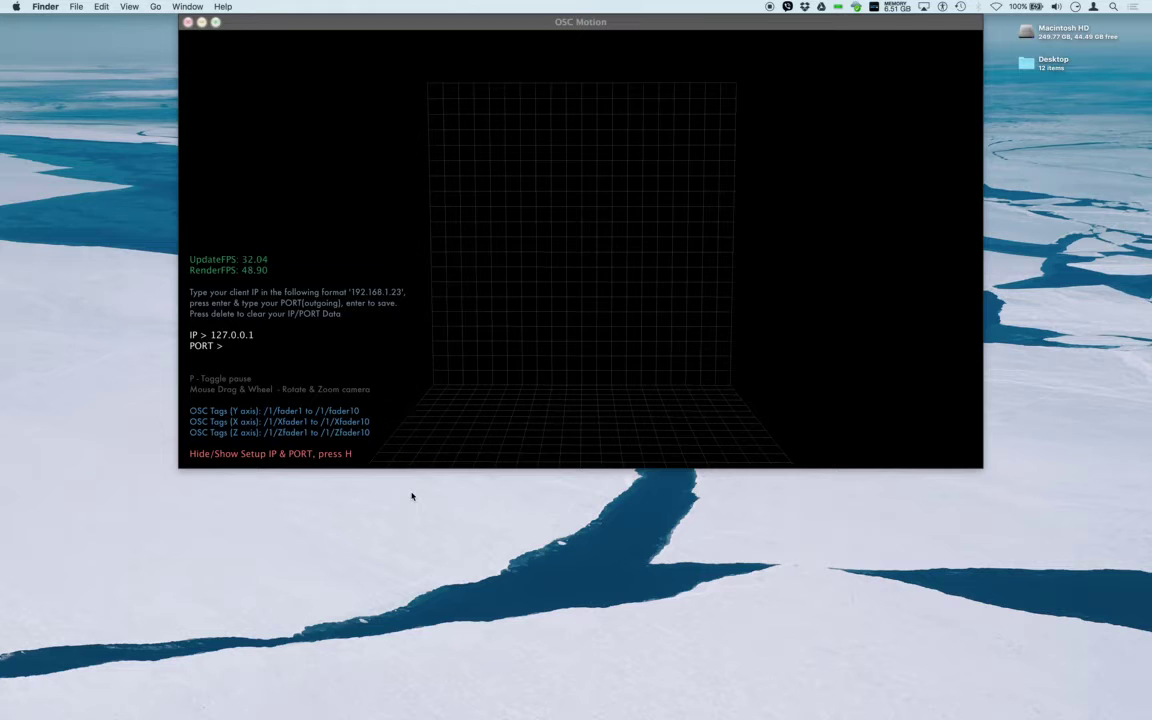
key("super+space")
type("isa")
key("Return")
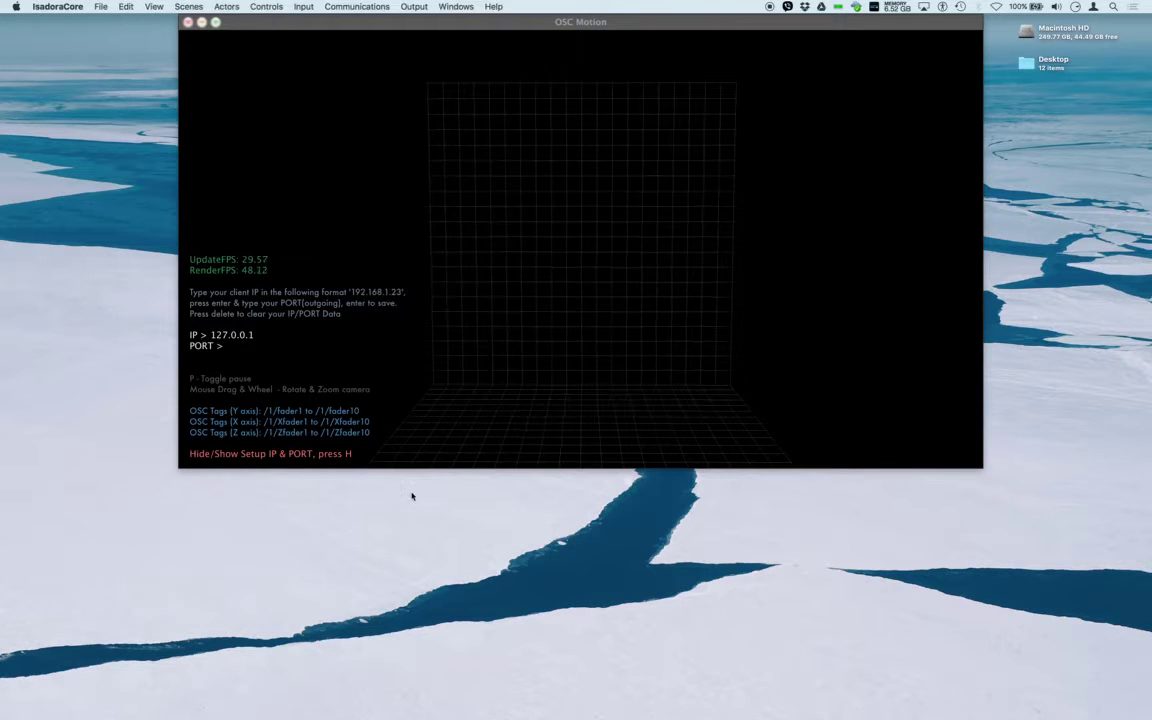
left_click(411, 496)
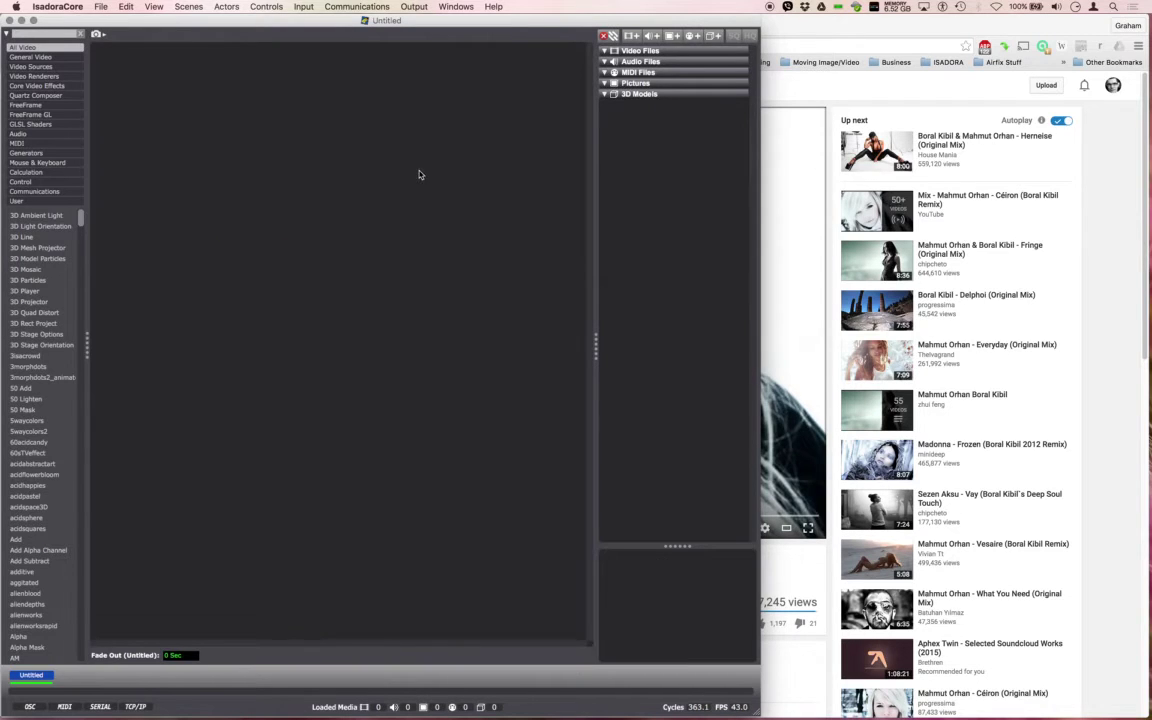
left_click_drag(212, 23, 313, 20)
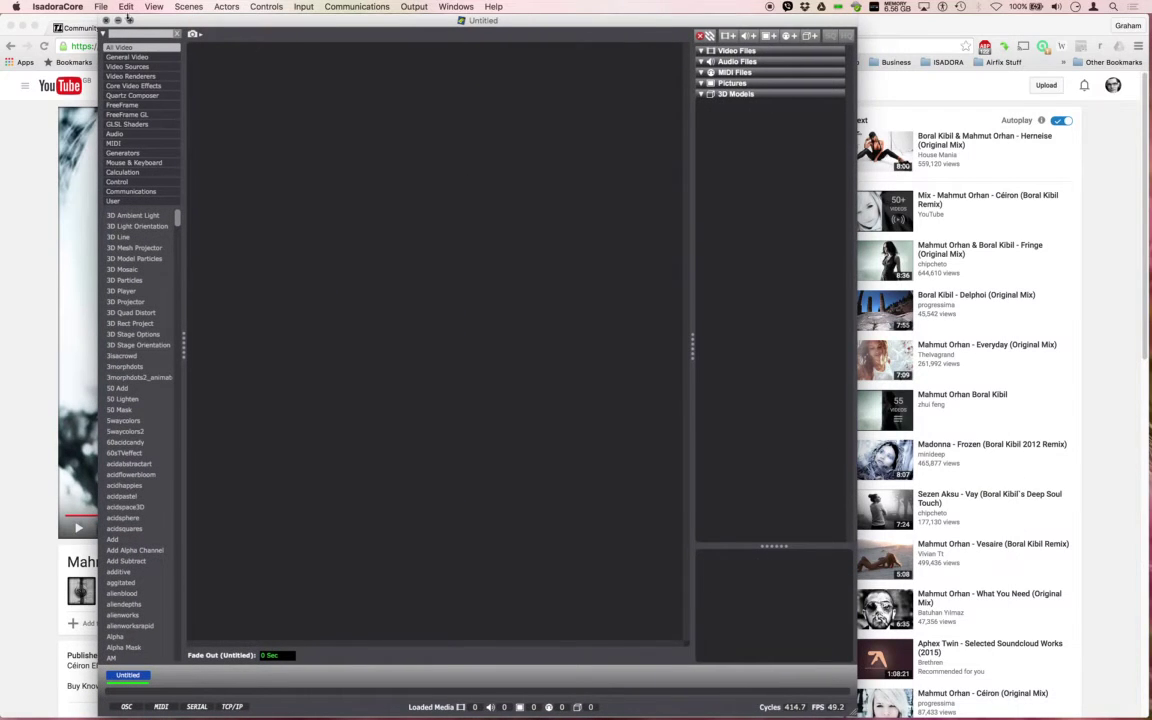
left_click(120, 20)
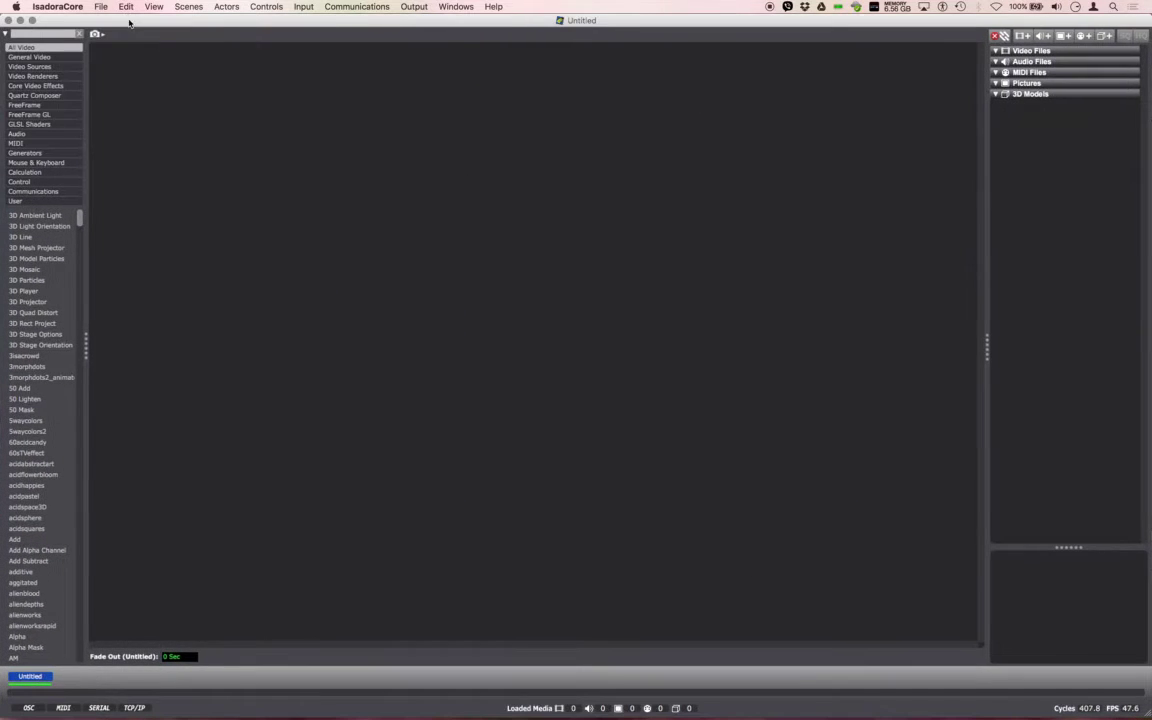
Step: Open IsadoraCore Preferences at Midi/Net to confirm the OSC port is 8338
left_click(57, 7)
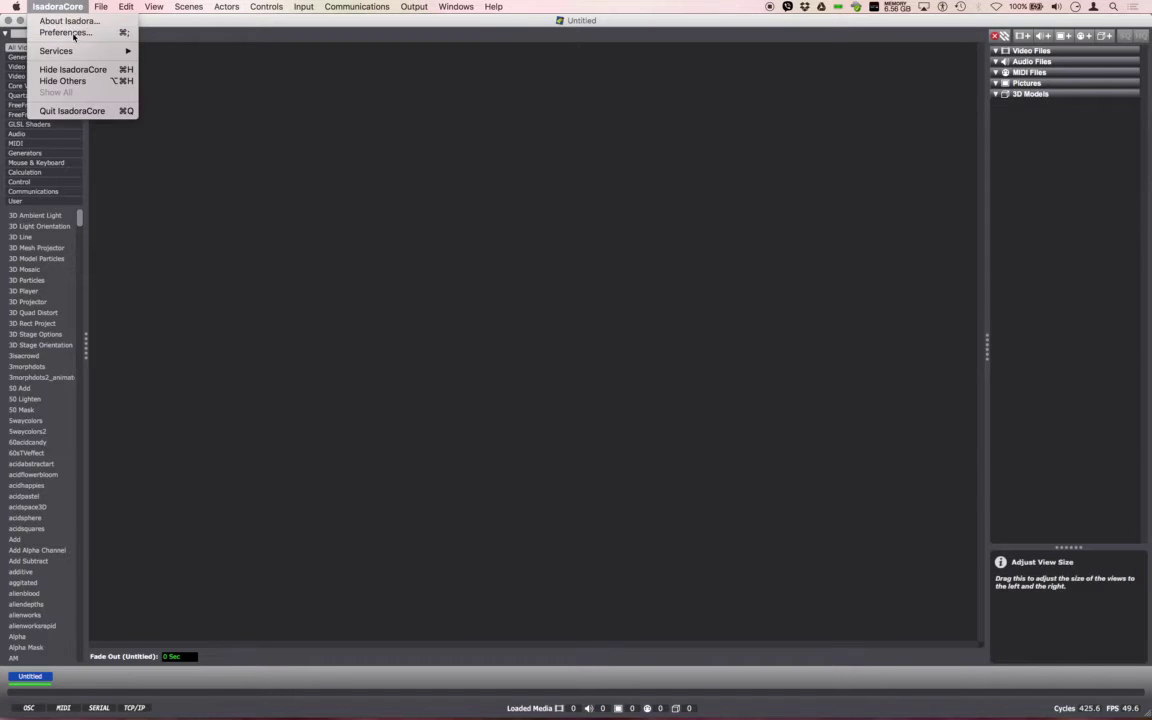
left_click(66, 32)
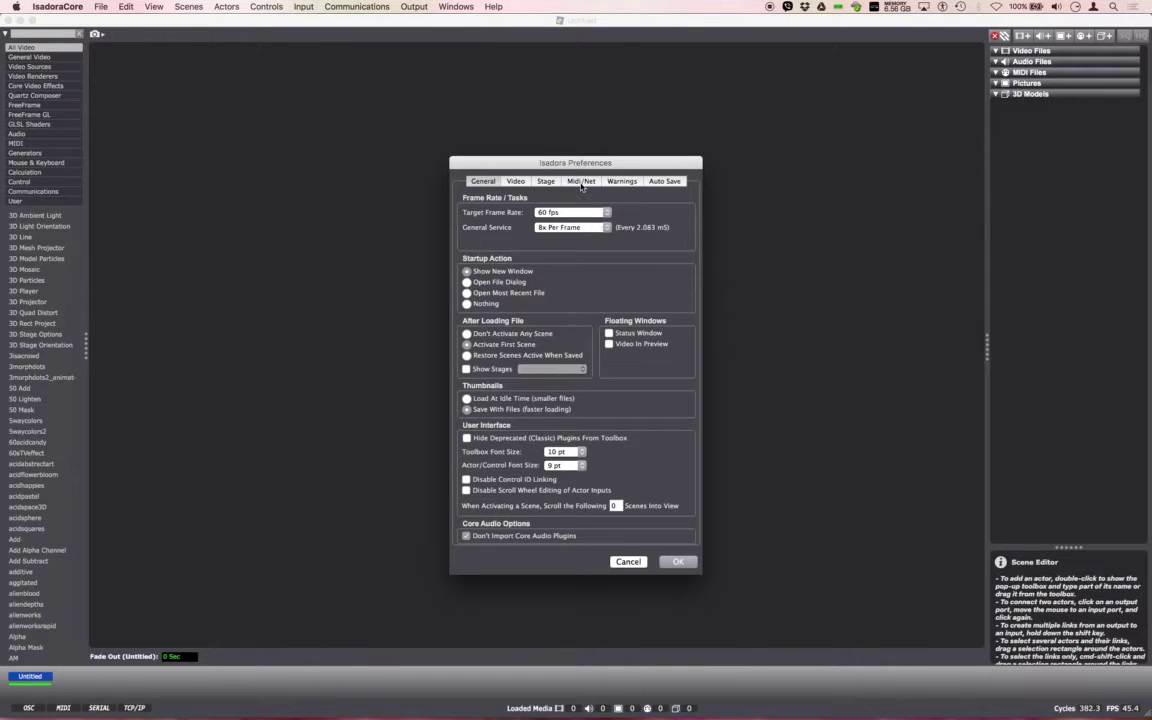
left_click(581, 181)
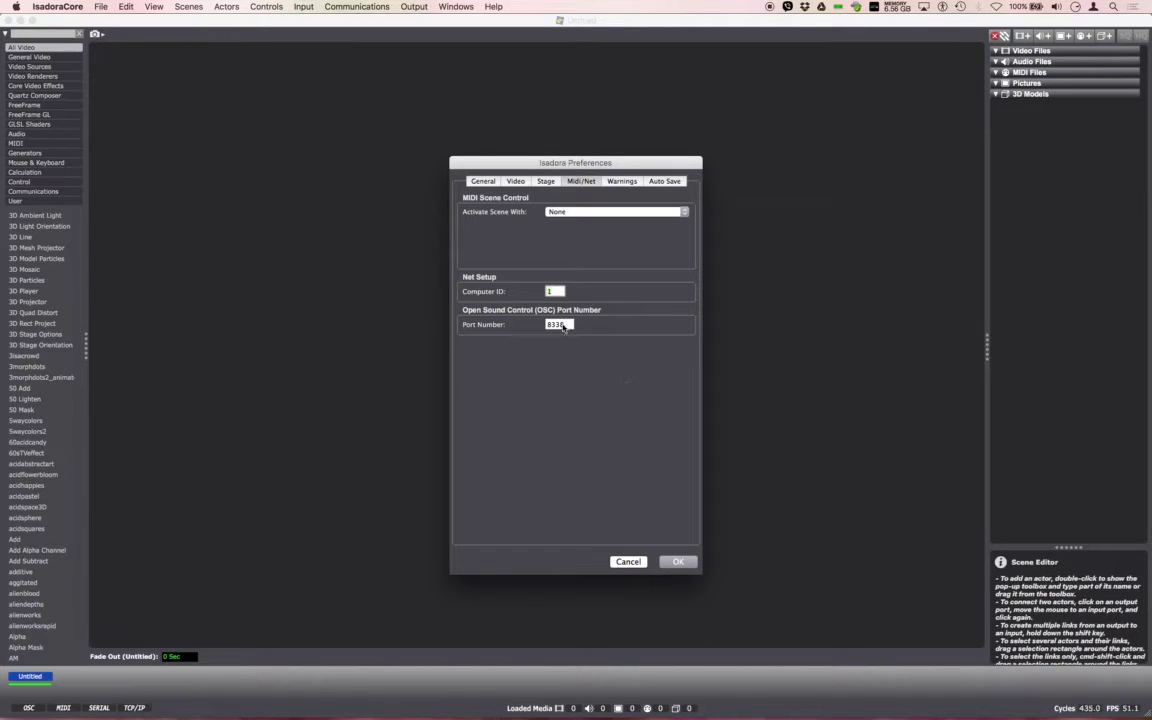
Step: Close Preferences, set OSC Motion's outgoing port to 8338, then return to IsadoraCore
left_click(677, 560)
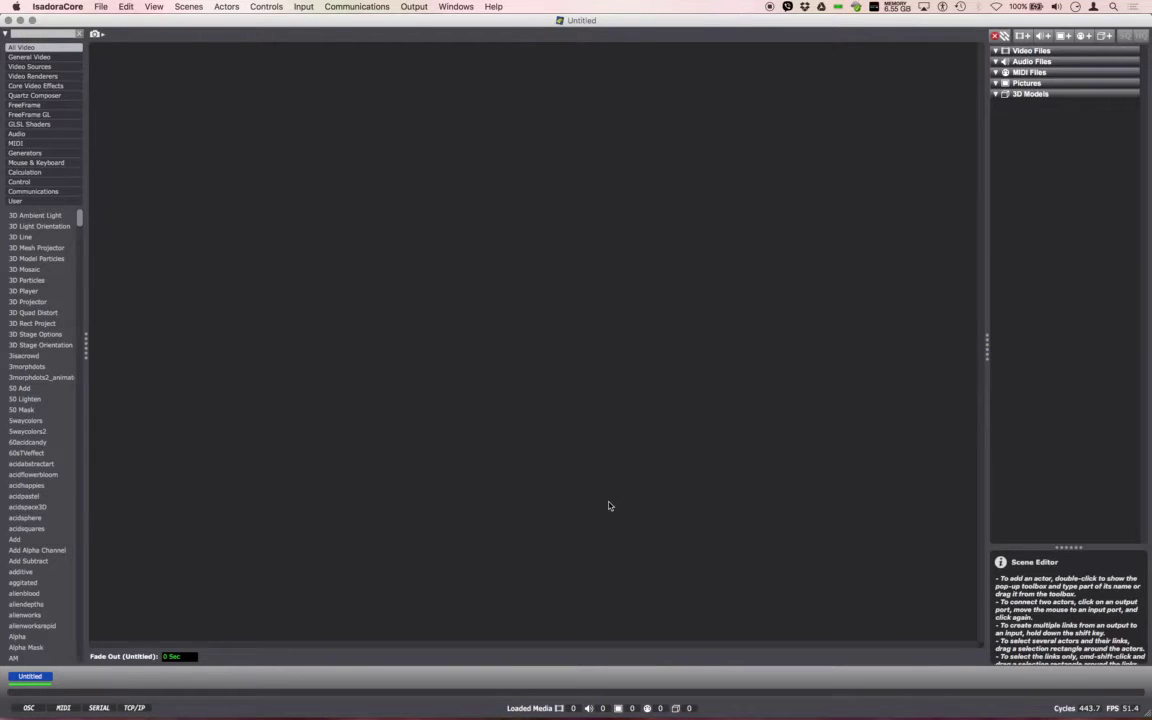
key("super+Tab")
key("super+Tab")
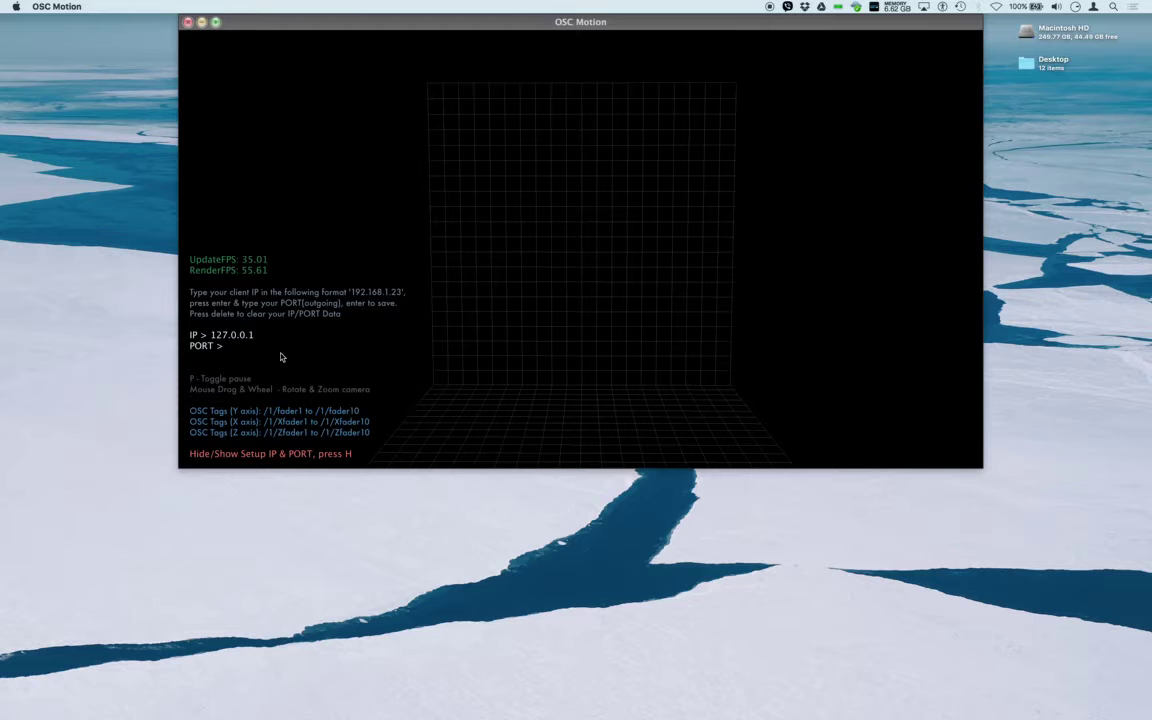
type("8338")
key("Return")
key("super+Tab")
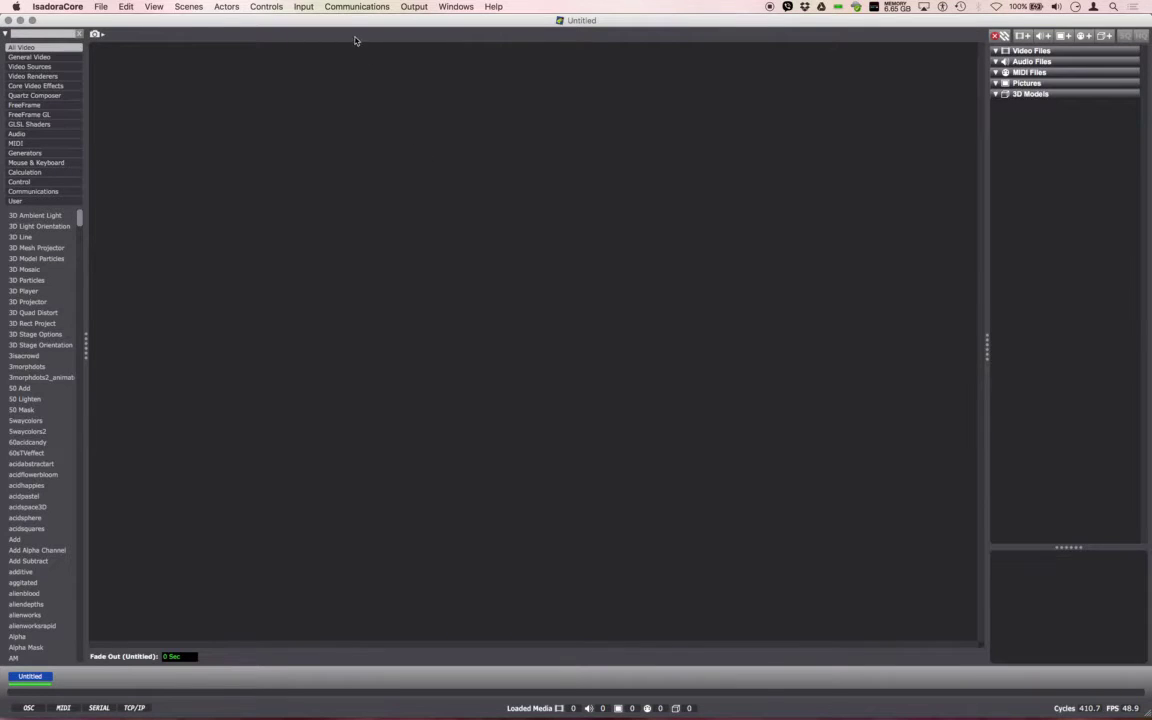
Step: Reopen and close Isadora's Preferences, then maximize the Isadora window
left_click_drag(318, 32, 348, 38)
key("super+comma")
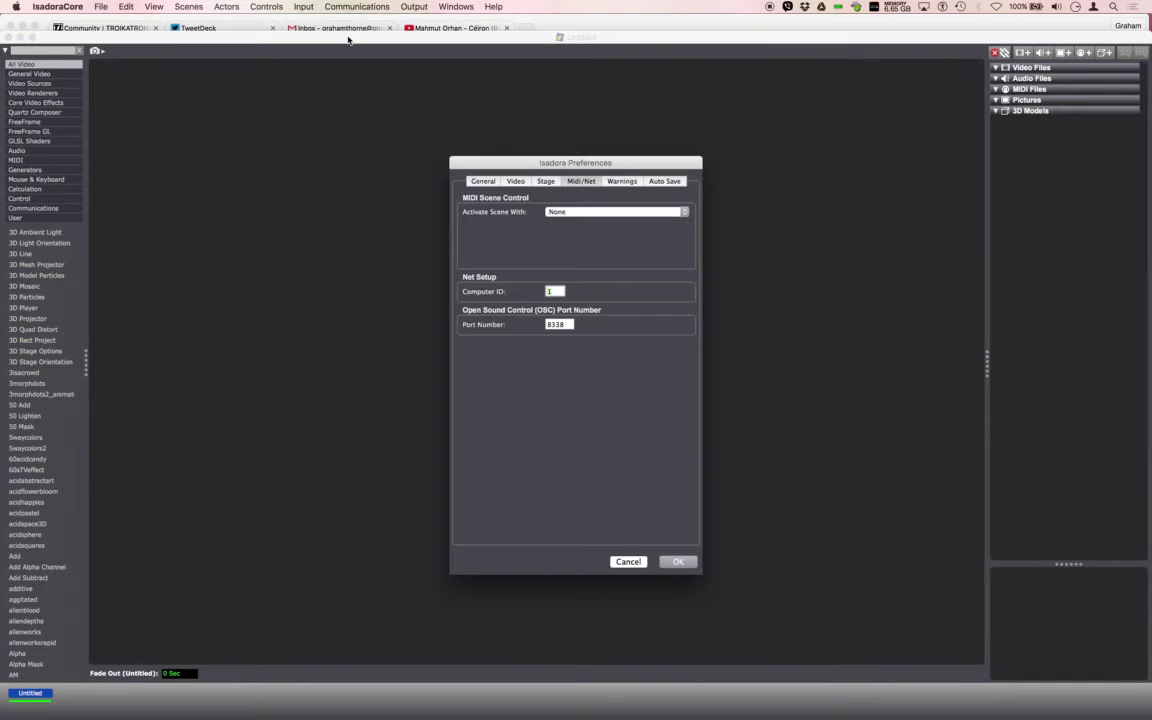
left_click(677, 561)
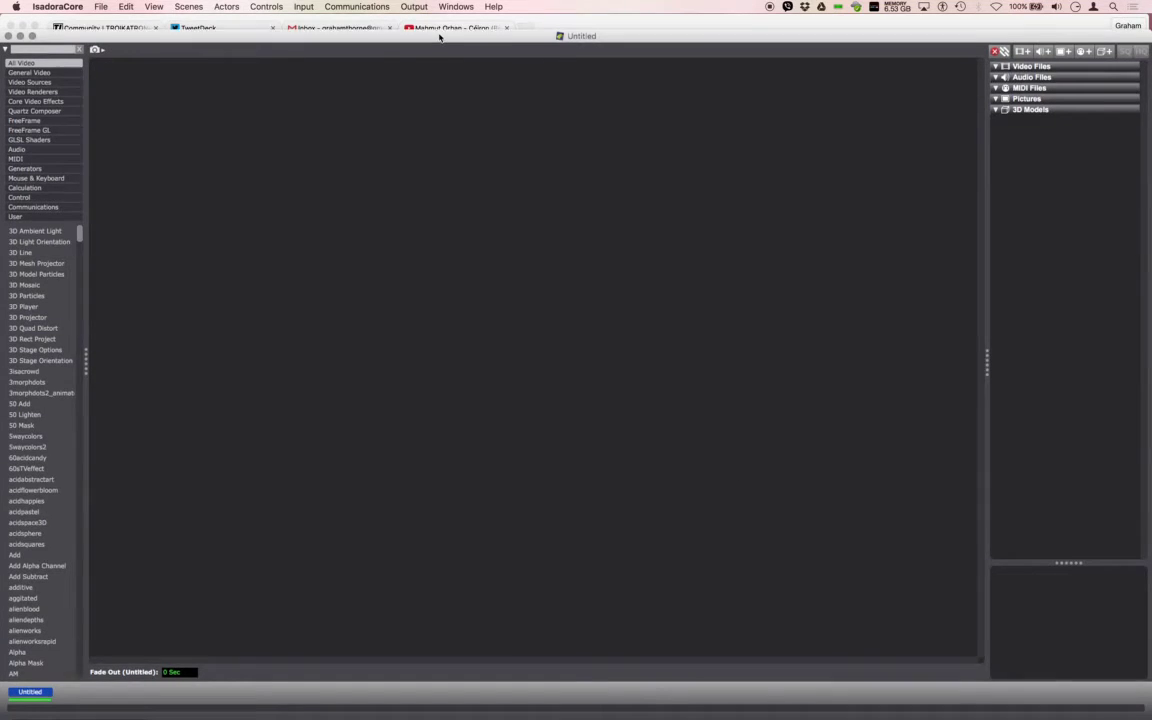
double_click(439, 37)
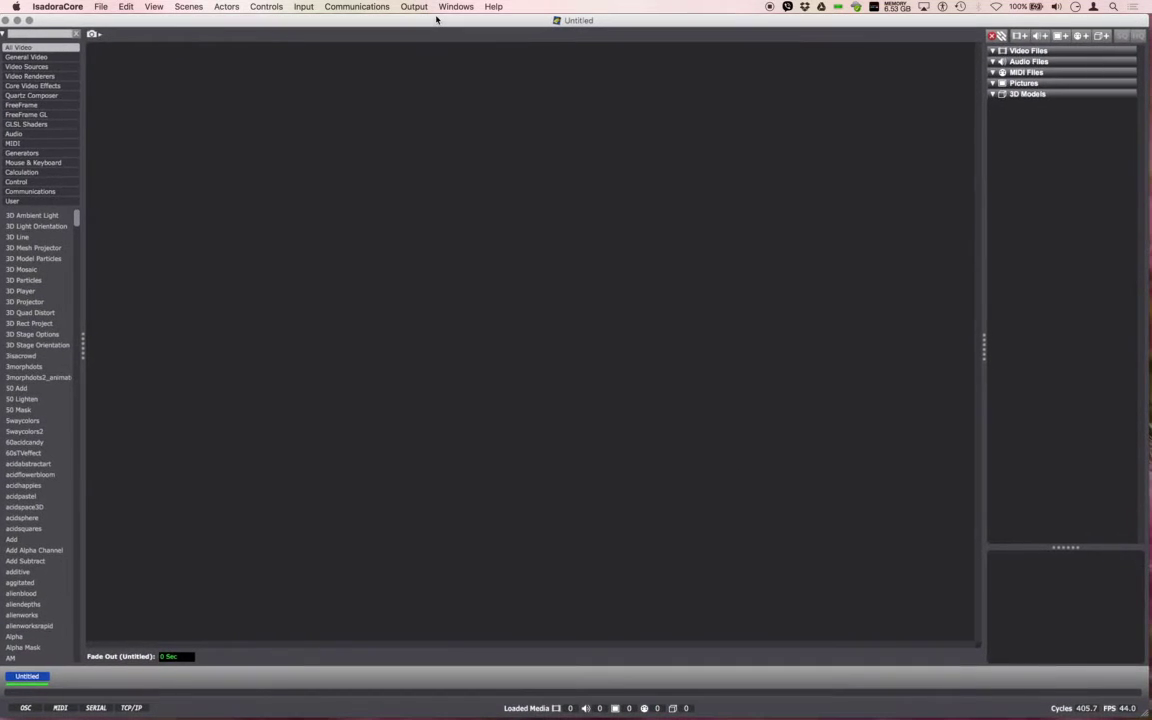
Step: In Stream Setup, toggle Auto-Detect Input until it is off and renumber the addresses as ports 1–15
left_click(312, 6)
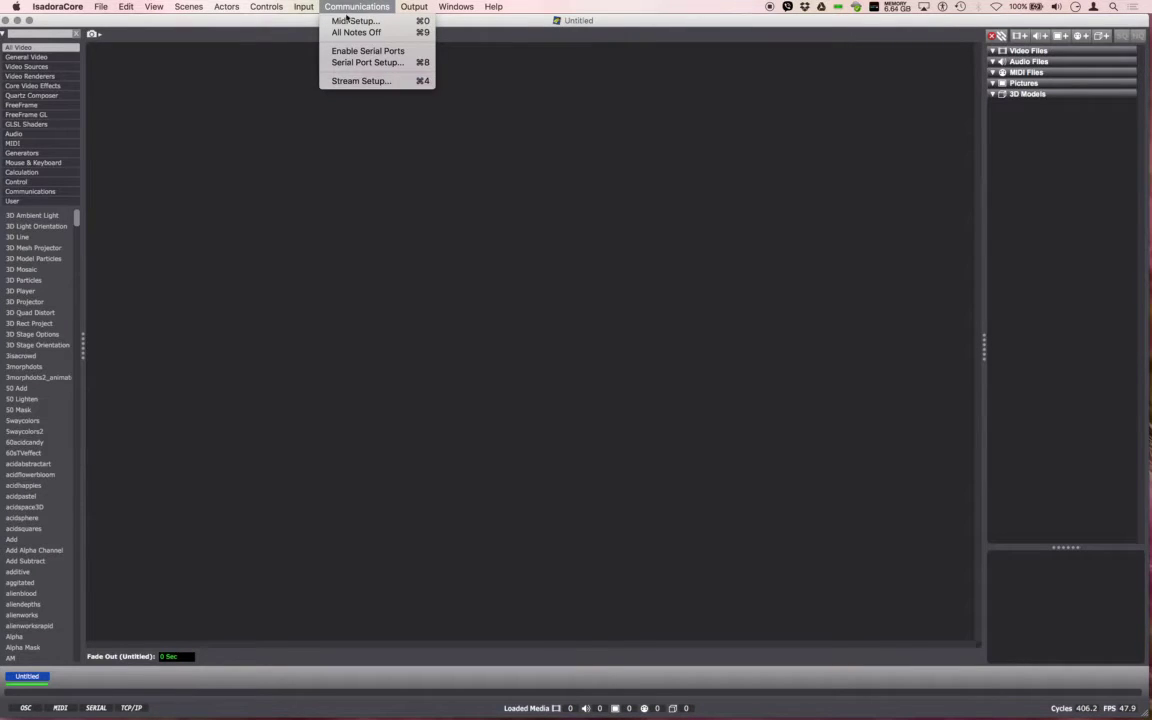
left_click(347, 81)
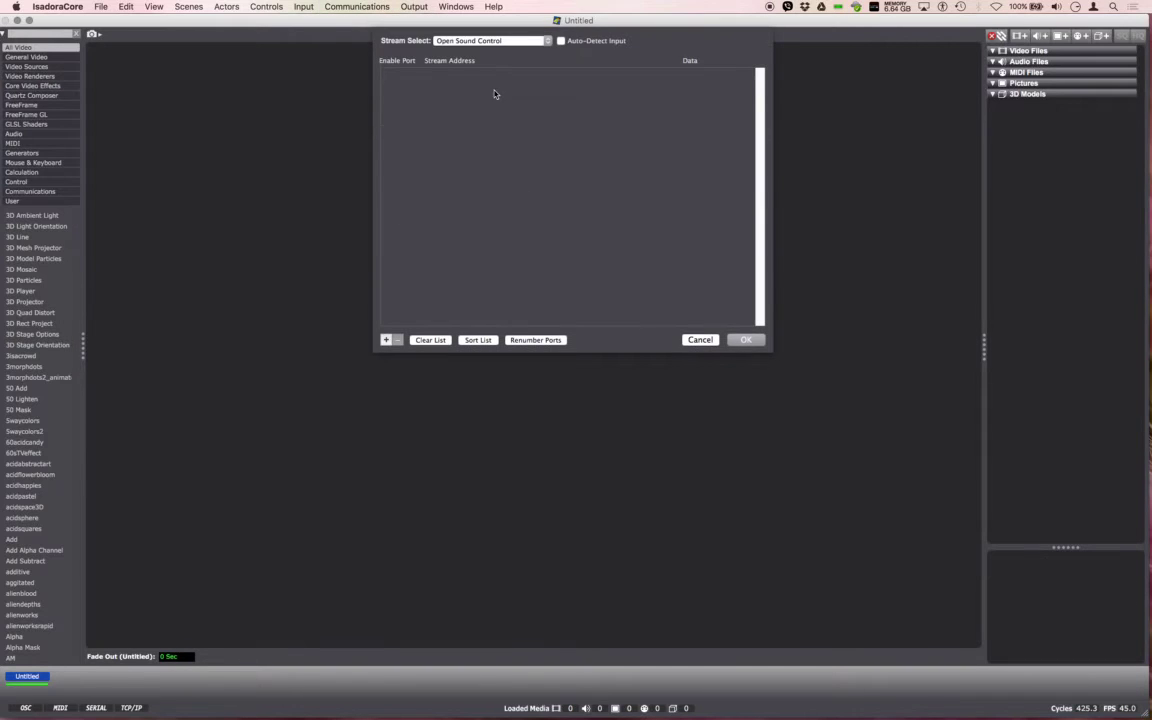
left_click(561, 41)
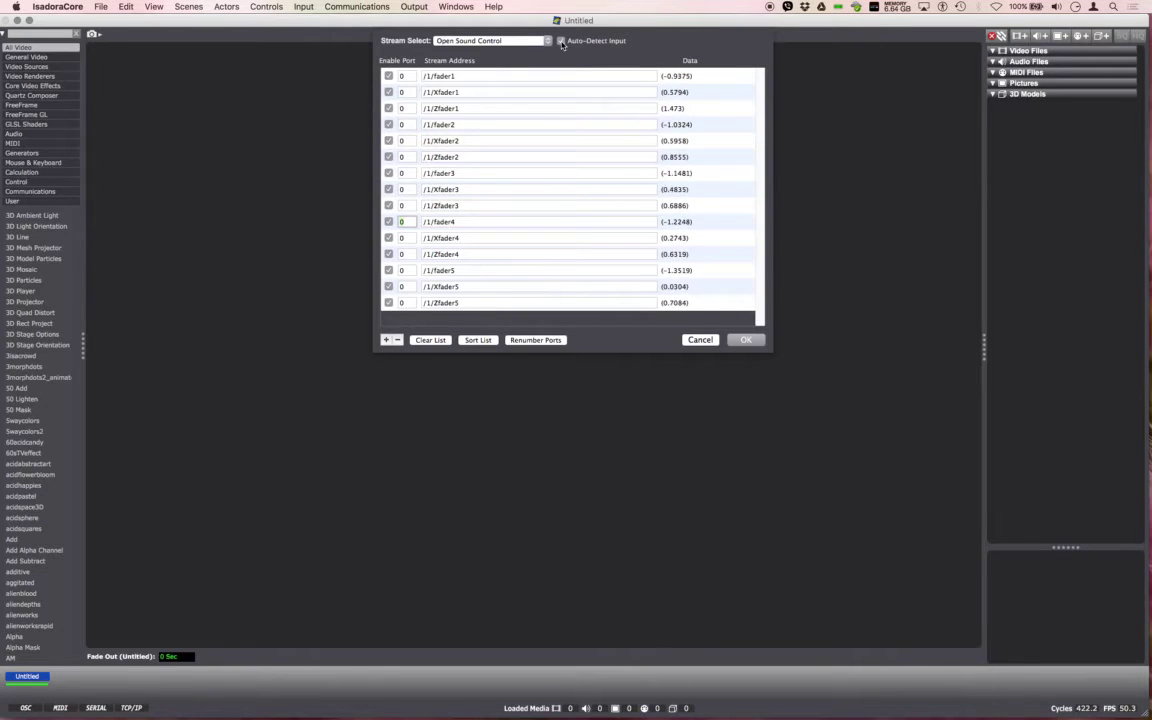
left_click(561, 42)
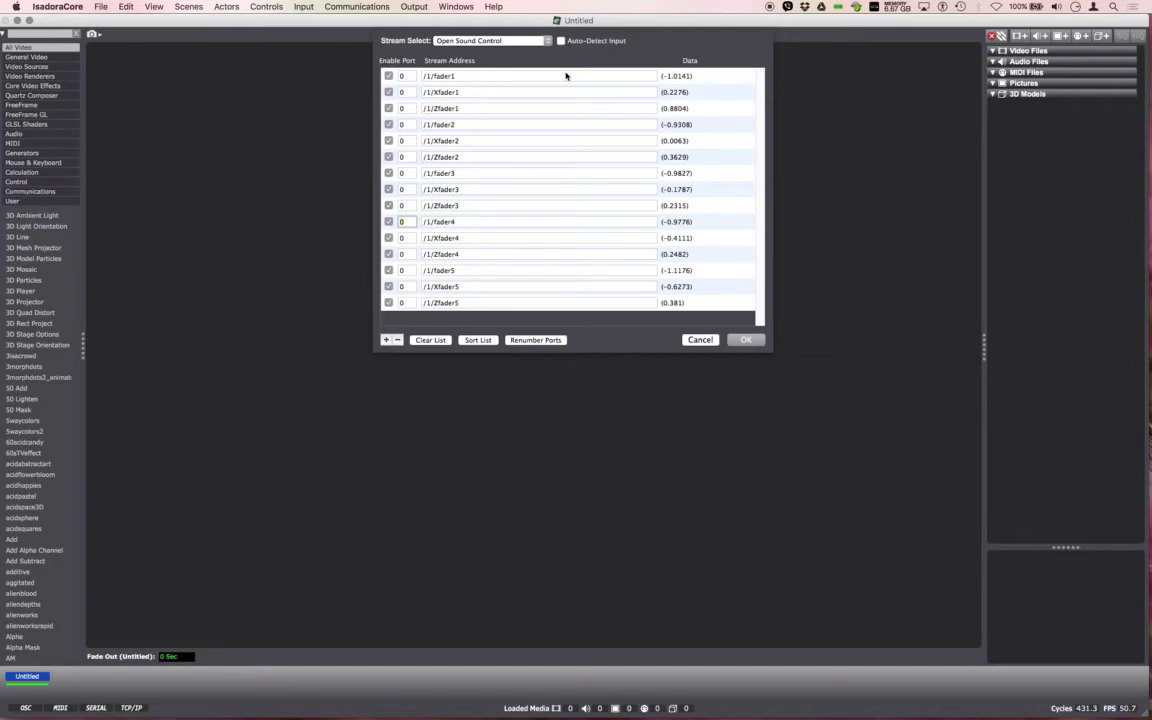
left_click(561, 41)
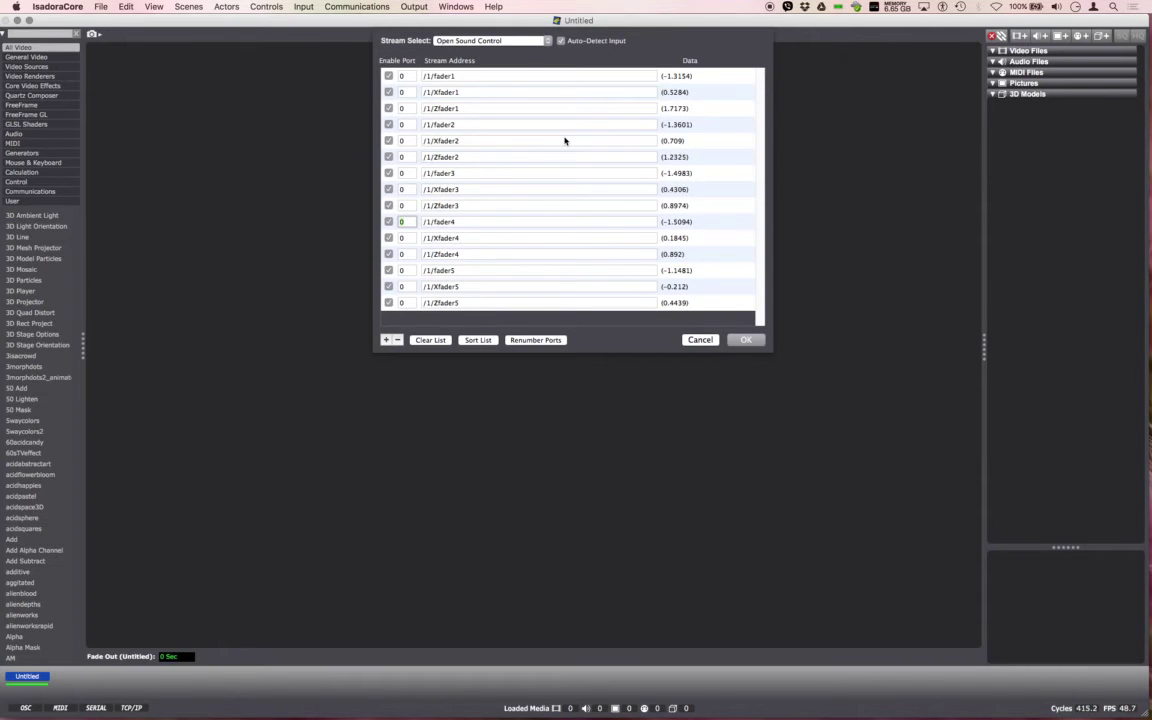
left_click(560, 41)
left_click(548, 341)
Step: Confirm Stream Setup, add an OSC Listener via 'osc' search, and duplicate it as listeners on channels 2 and 3
left_click(746, 341)
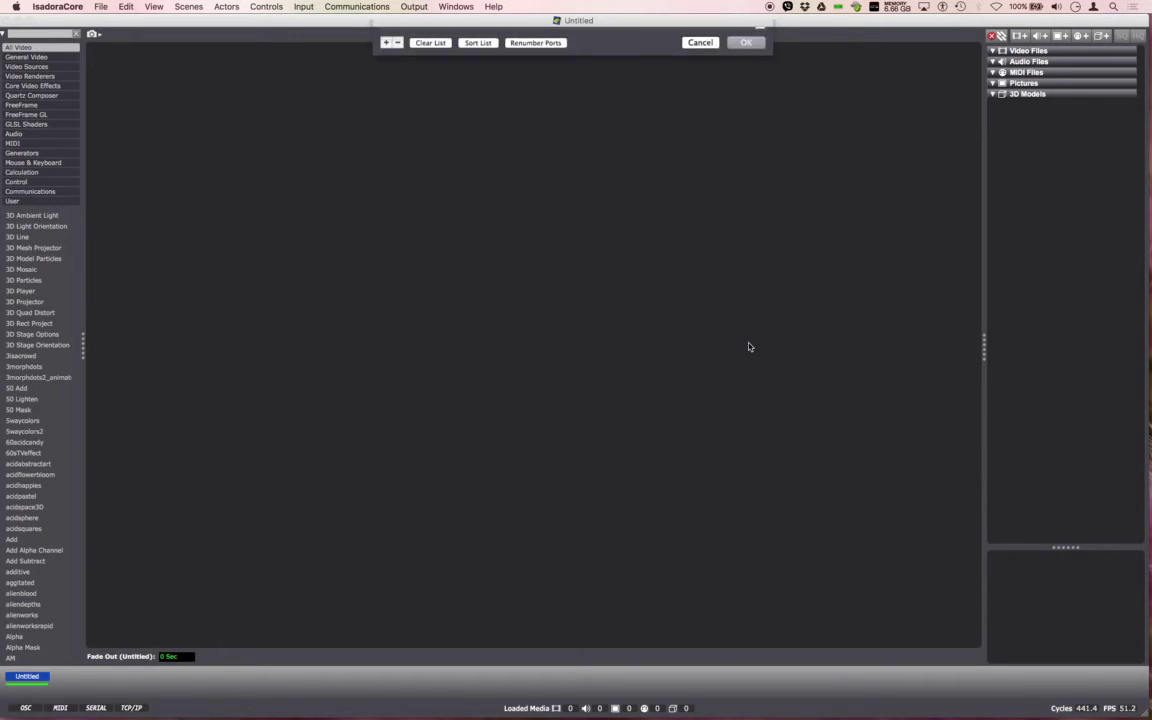
double_click(271, 166)
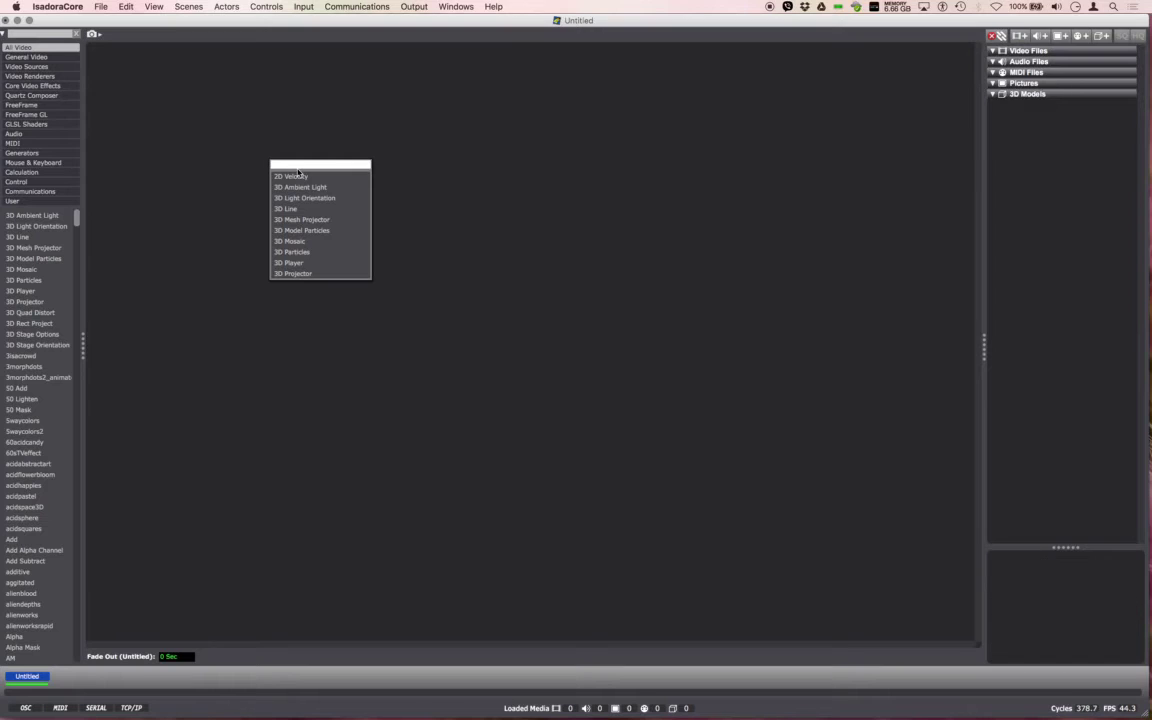
type("osc")
left_click(298, 174)
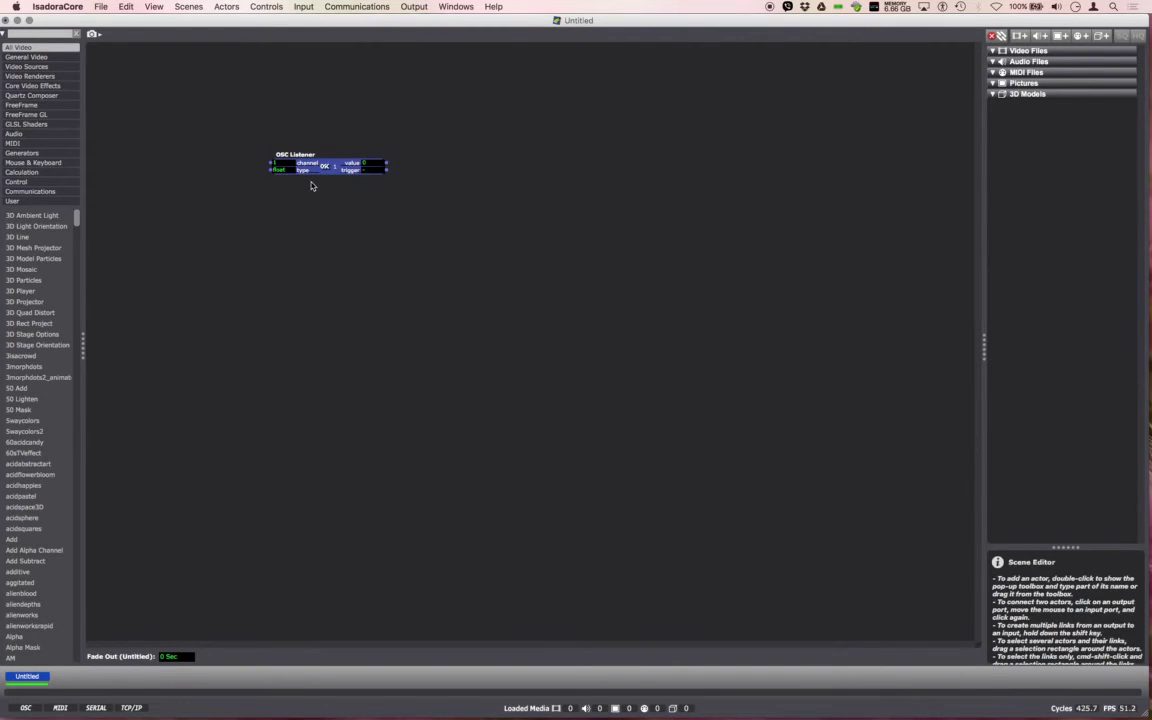
mouse_move(311, 185)
left_mouse_down()
mouse_move(324, 188)
mouse_move(317, 208)
left_mouse_up()
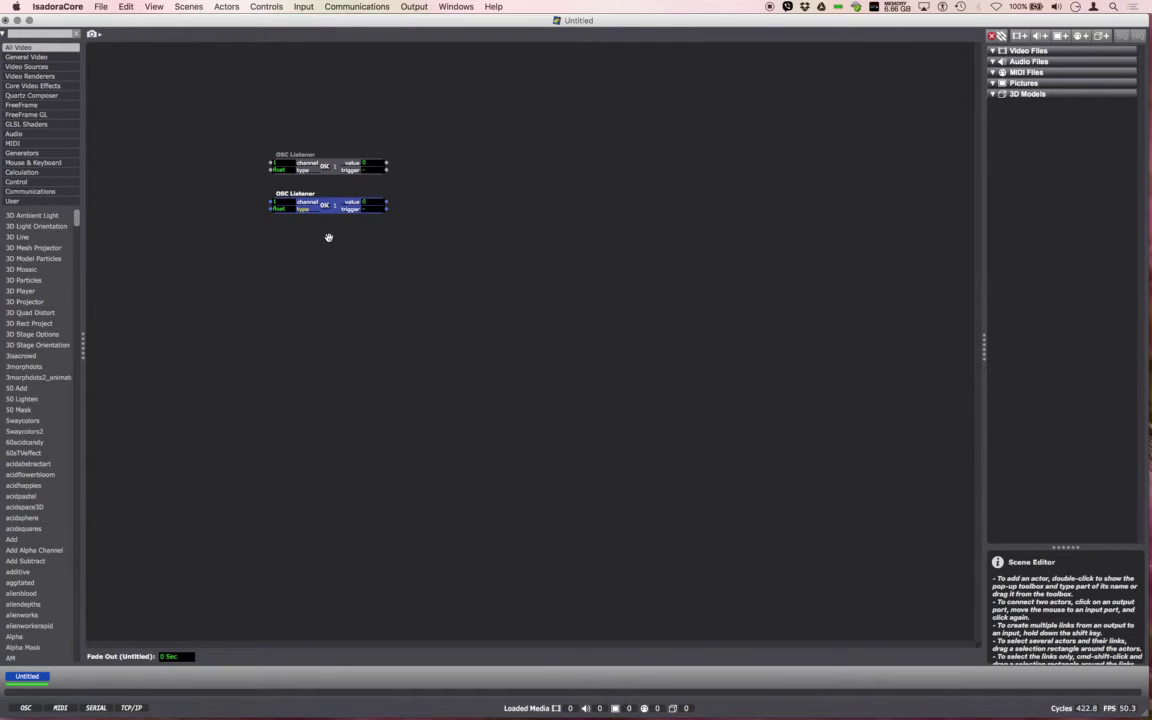
left_click_drag(322, 205, 322, 241)
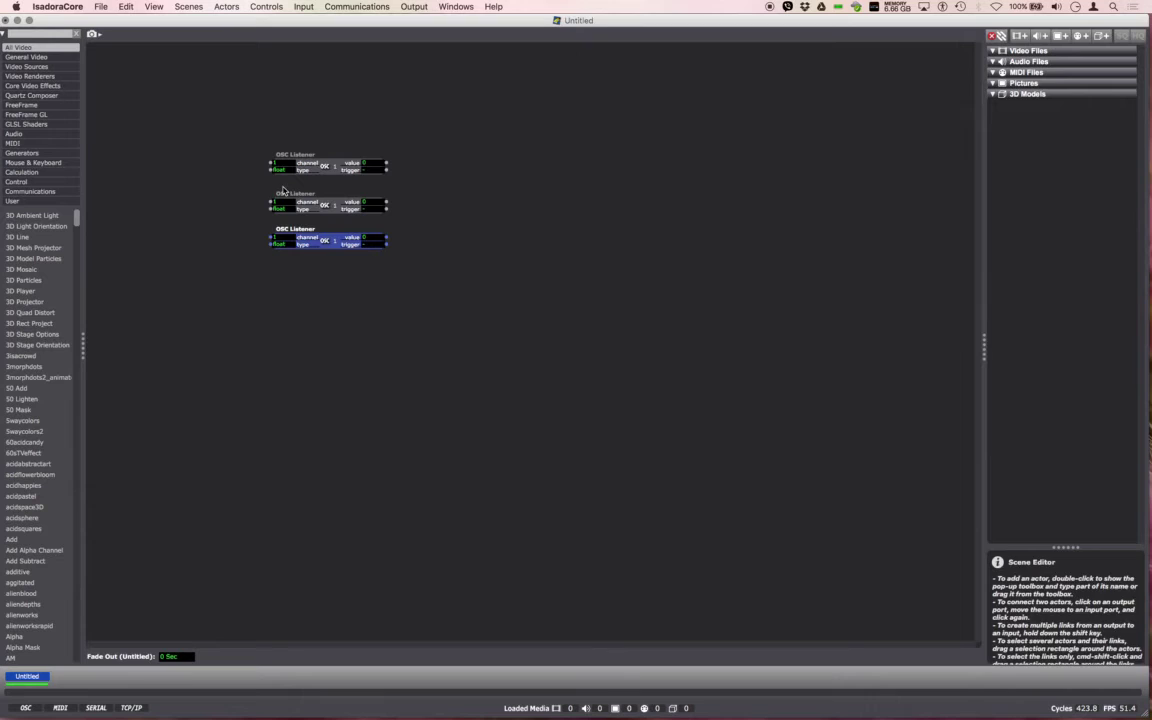
left_click(284, 205)
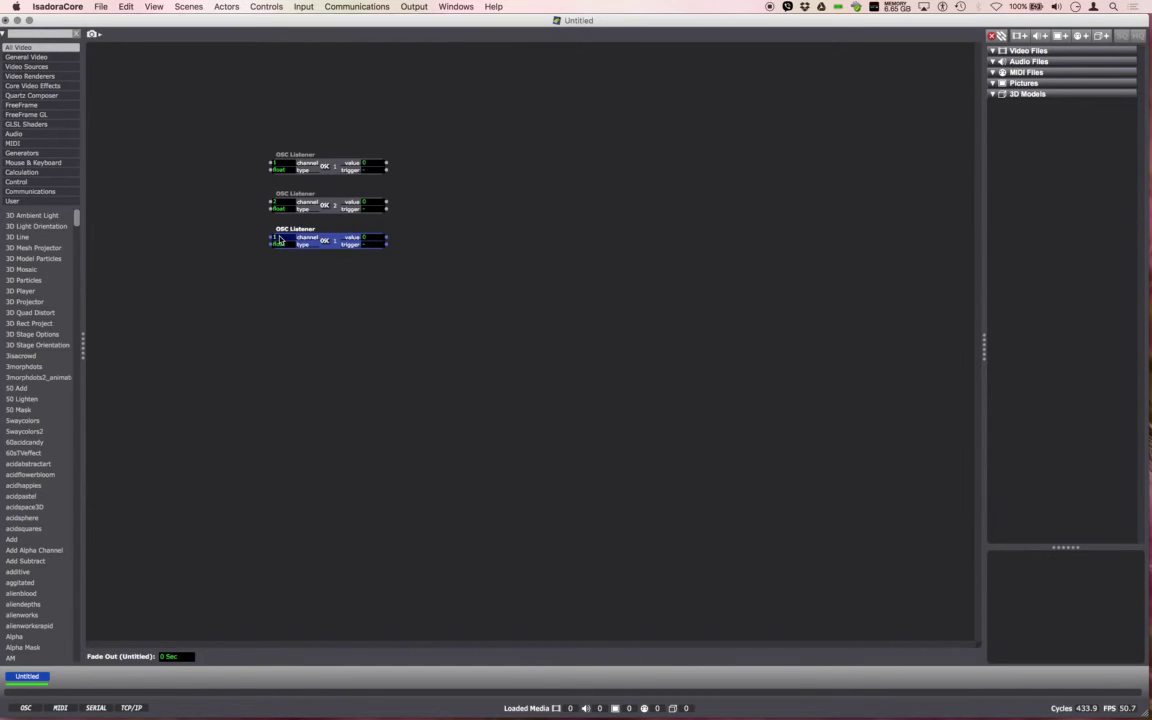
left_click(346, 360)
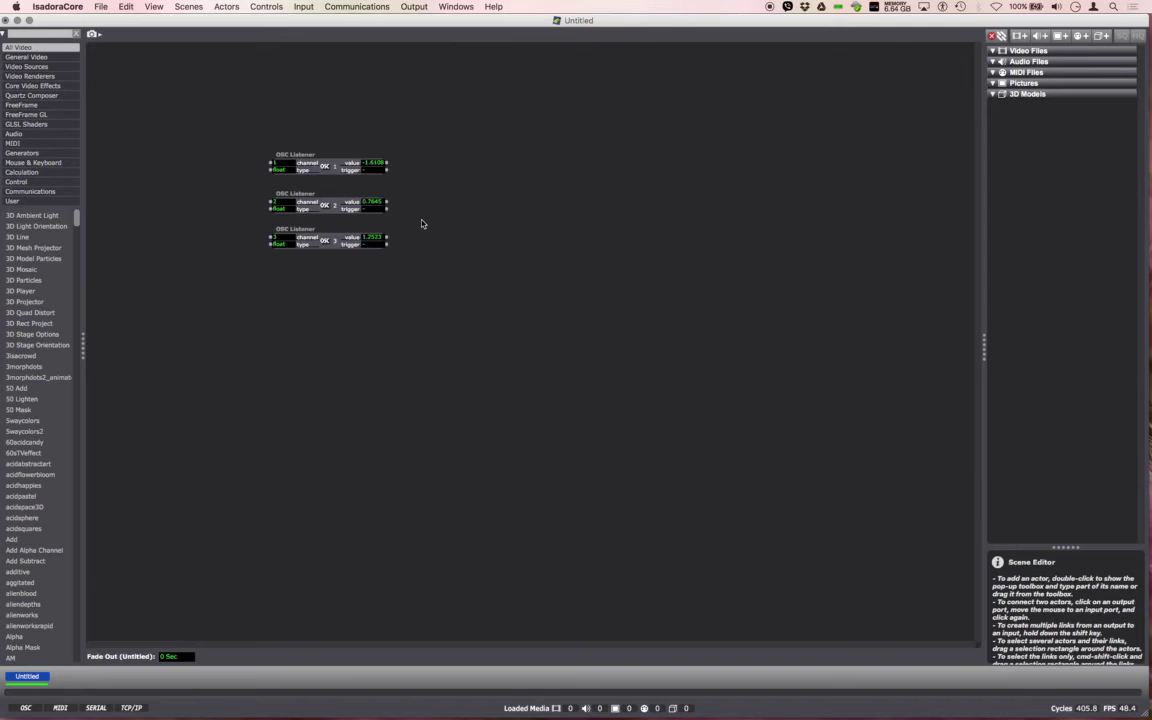
Step: Space the listeners lower and add a Video Mixer via 'video' search, placed to their right
left_click_drag(380, 273, 321, 343)
left_click(342, 311)
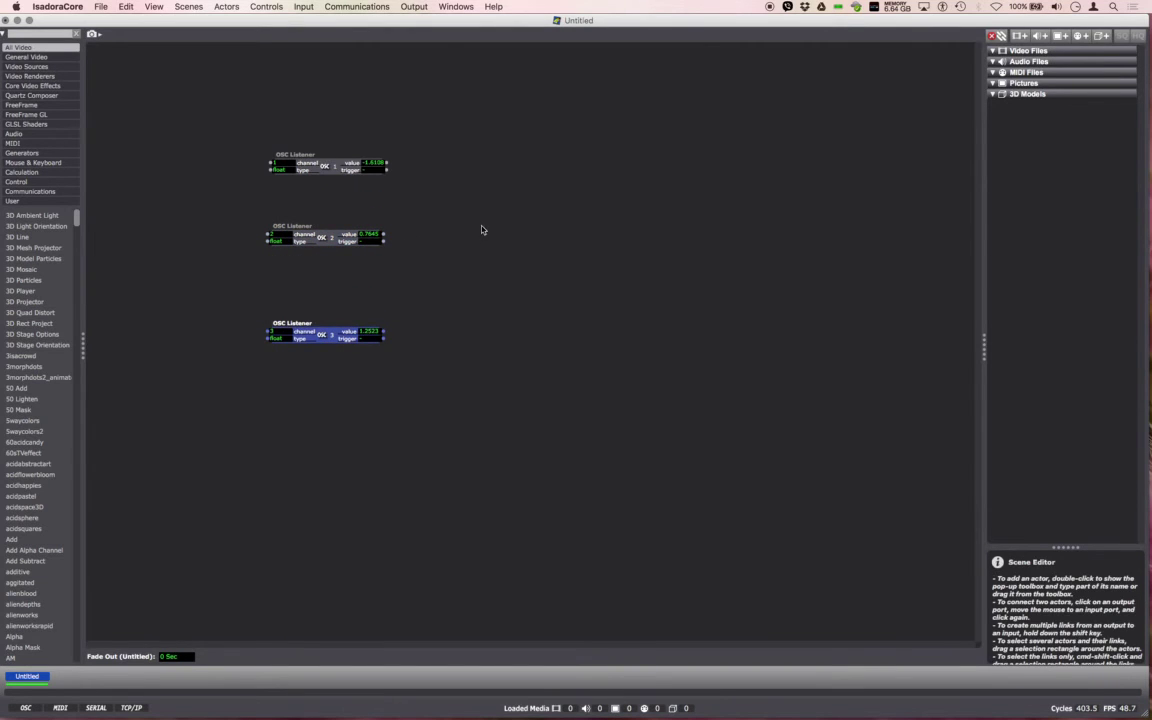
double_click(481, 229)
type("video")
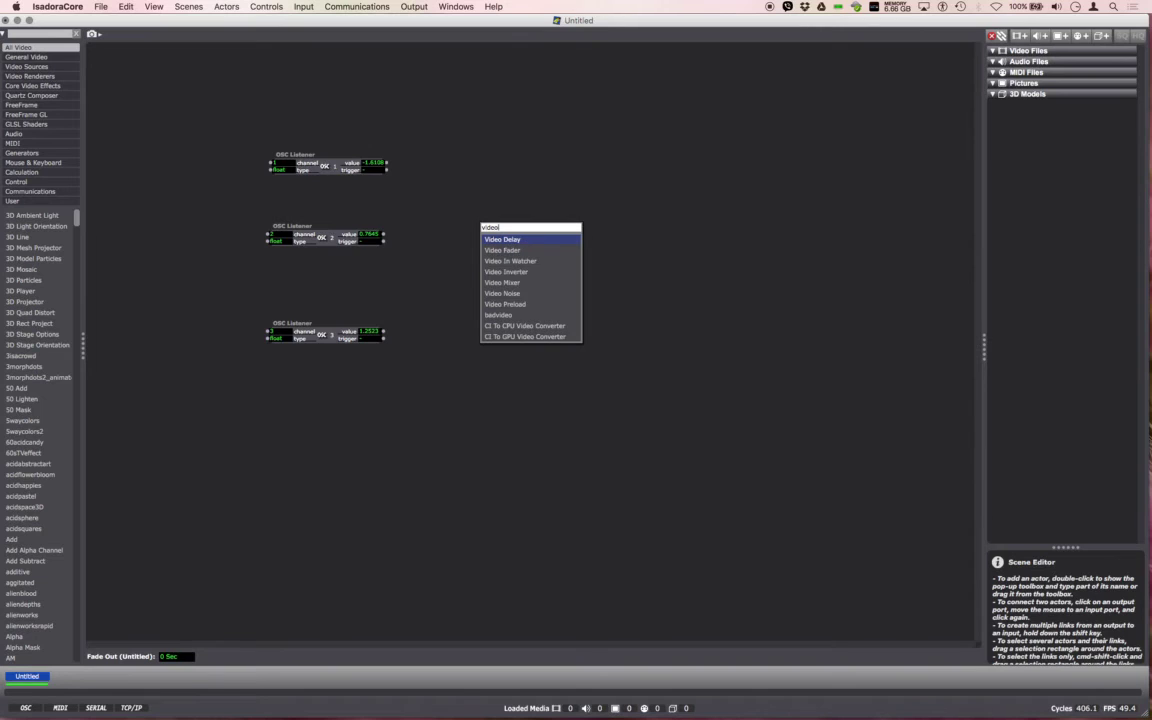
left_click(502, 282)
left_click_drag(562, 259, 632, 240)
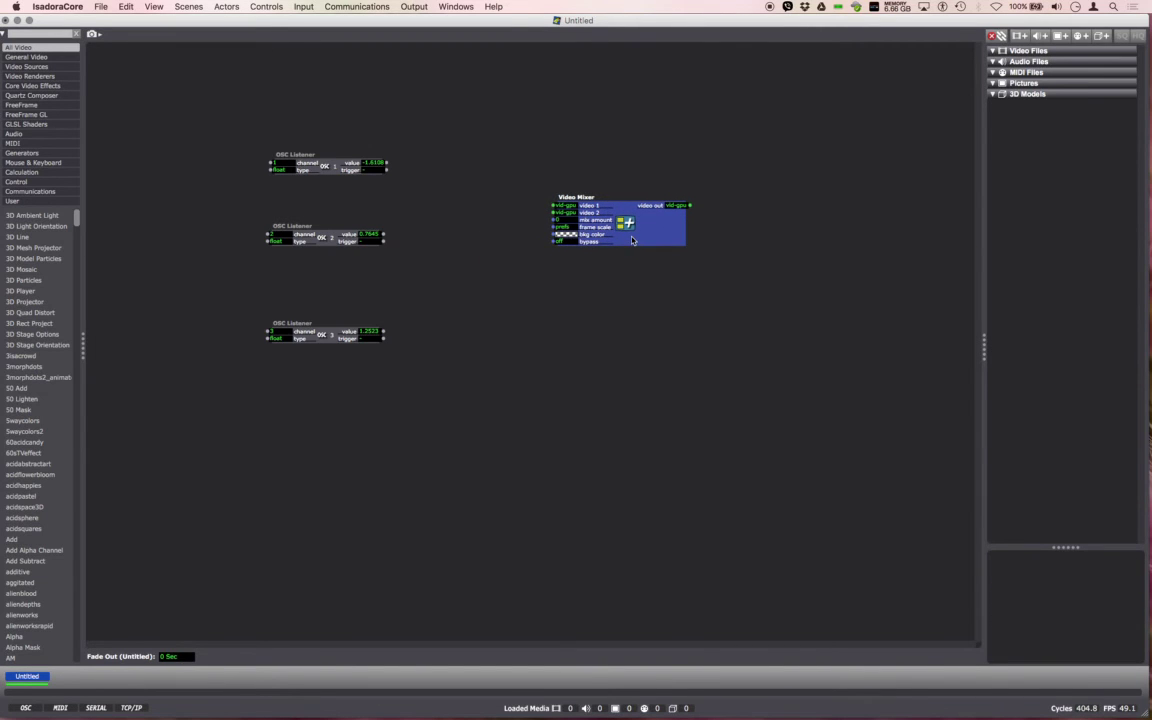
left_click_drag(564, 210, 632, 200)
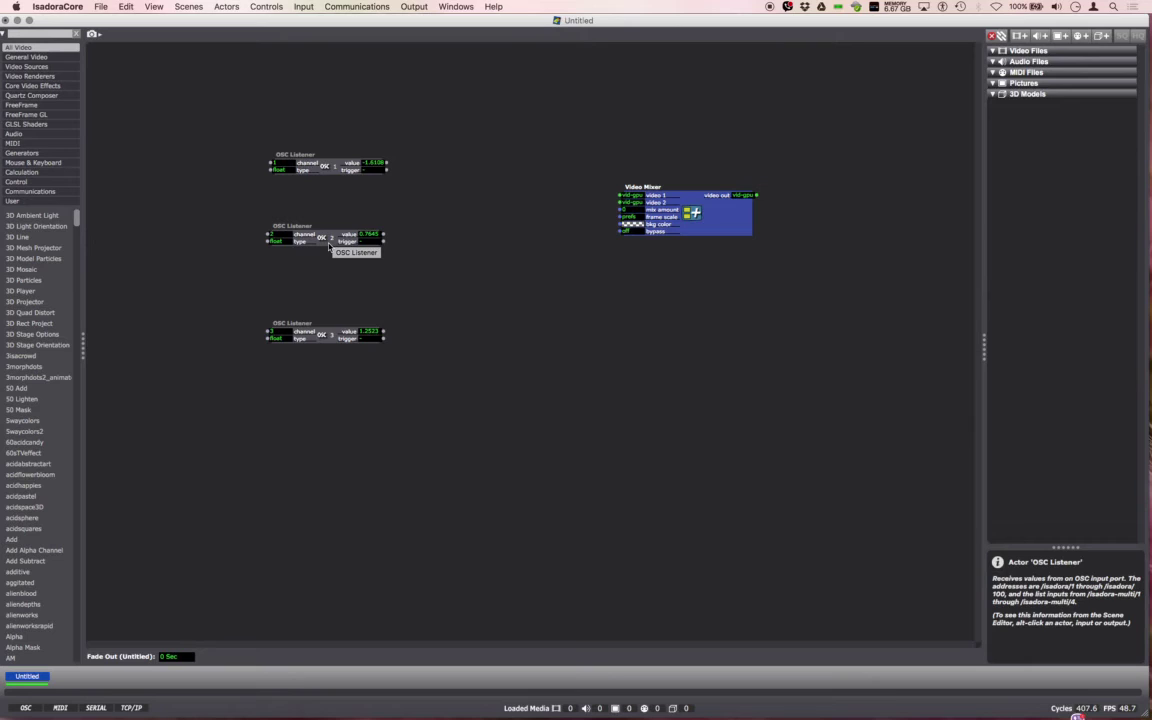
left_click(407, 285)
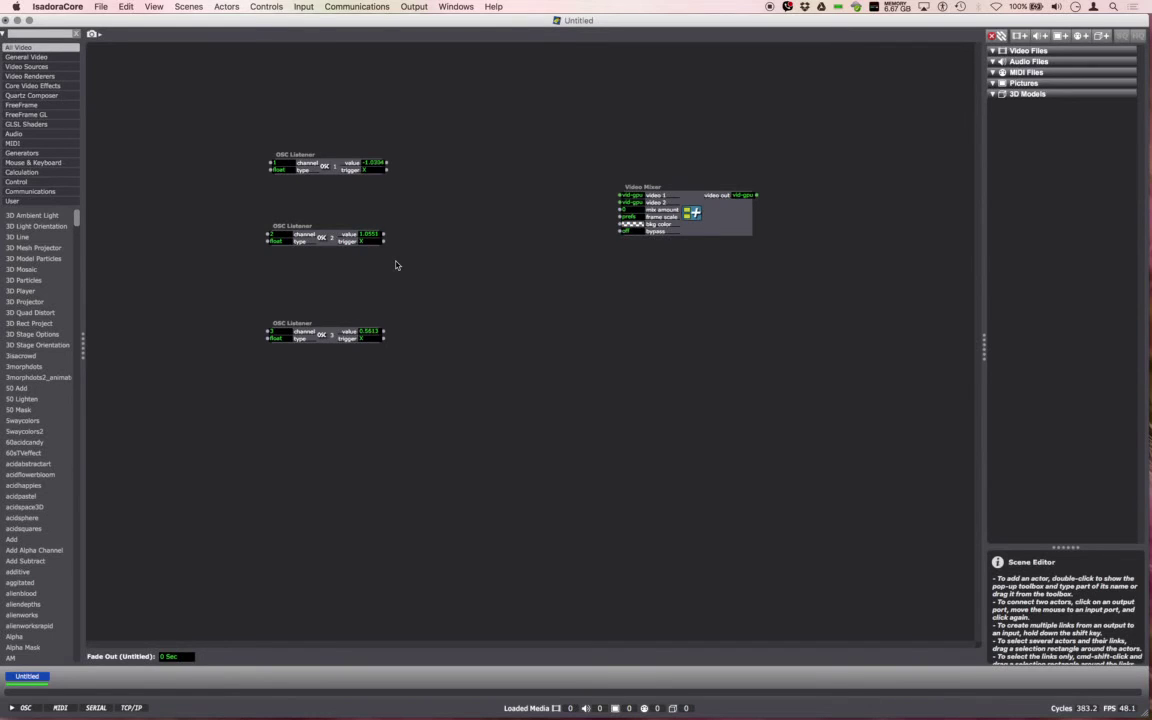
Step: Set the Video Mixer's mix amount to 100 and add a Limit-Scale Value actor beside it
mouse_move(619, 213)
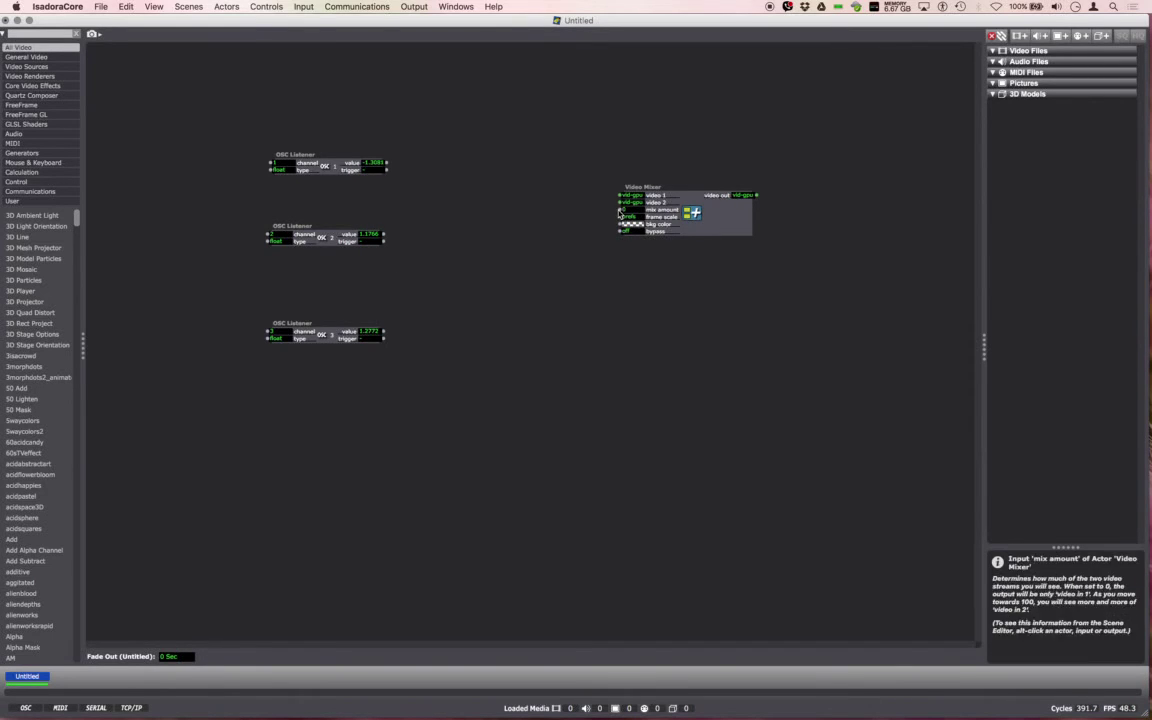
mouse_move(619, 213)
left_mouse_down()
mouse_move(608, 245)
mouse_move(606, 197)
left_mouse_up()
double_click(473, 230)
type("l")
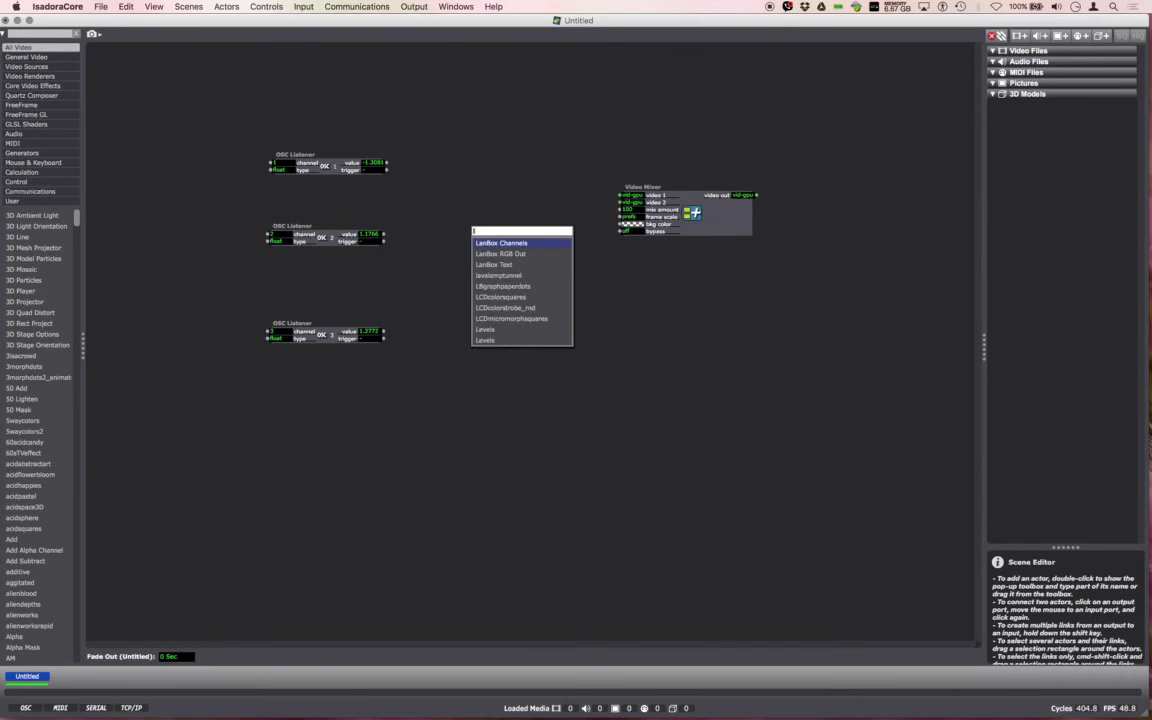
type("imi")
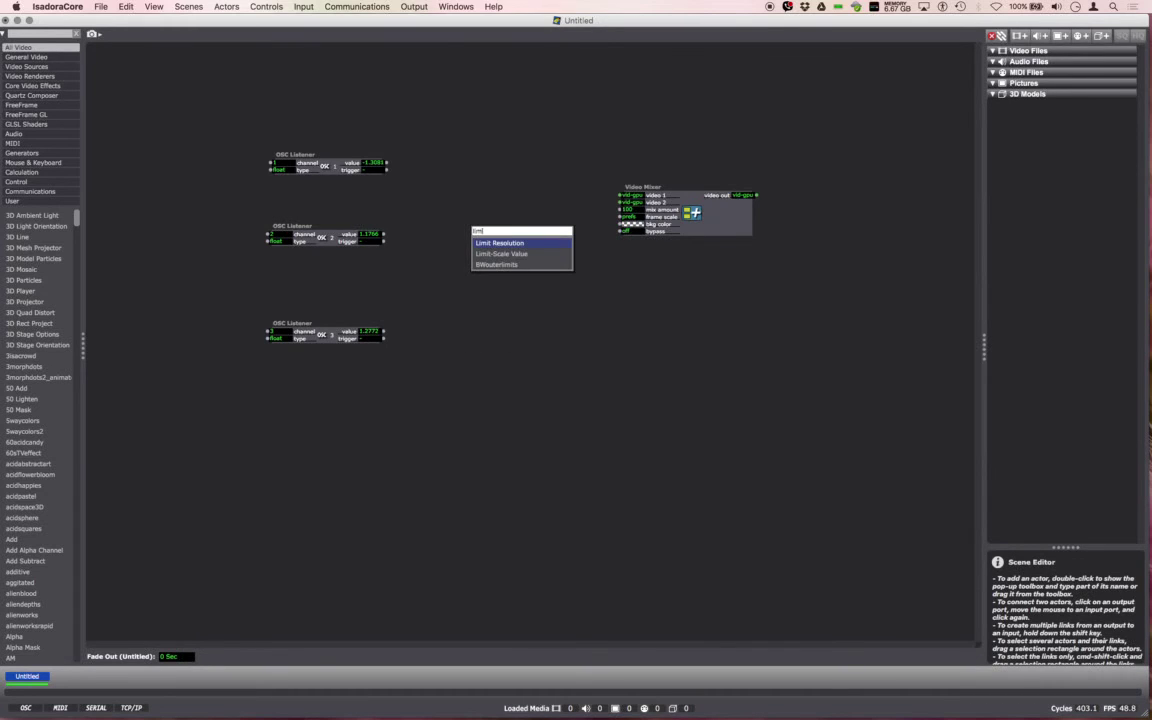
left_click(526, 254)
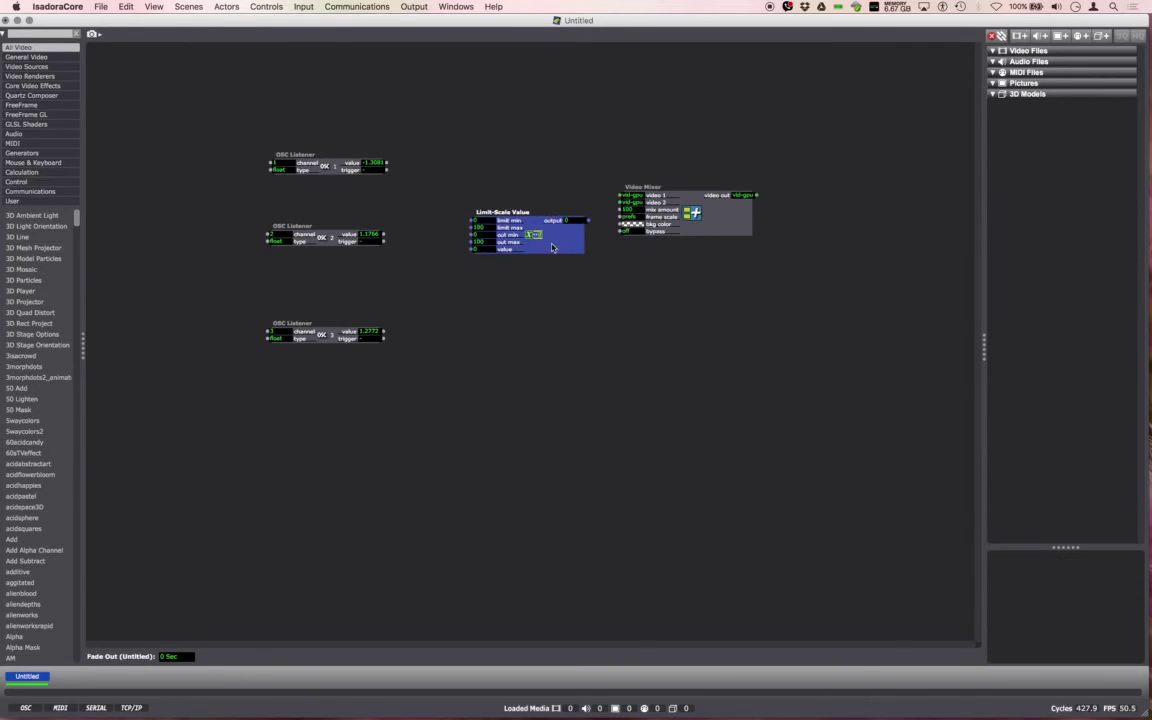
left_click_drag(527, 212, 519, 199)
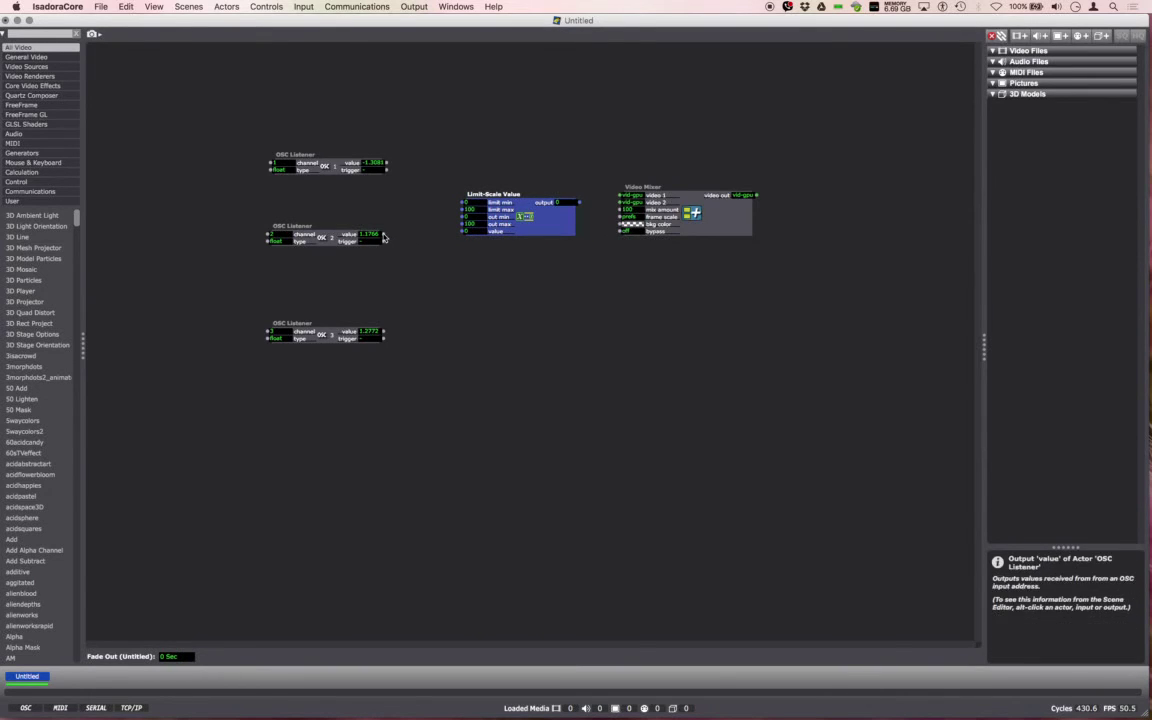
Step: Link Listener 2's value through Limit-Scale Value (-1–1 to 0–100) into the mix amount
left_click(384, 234)
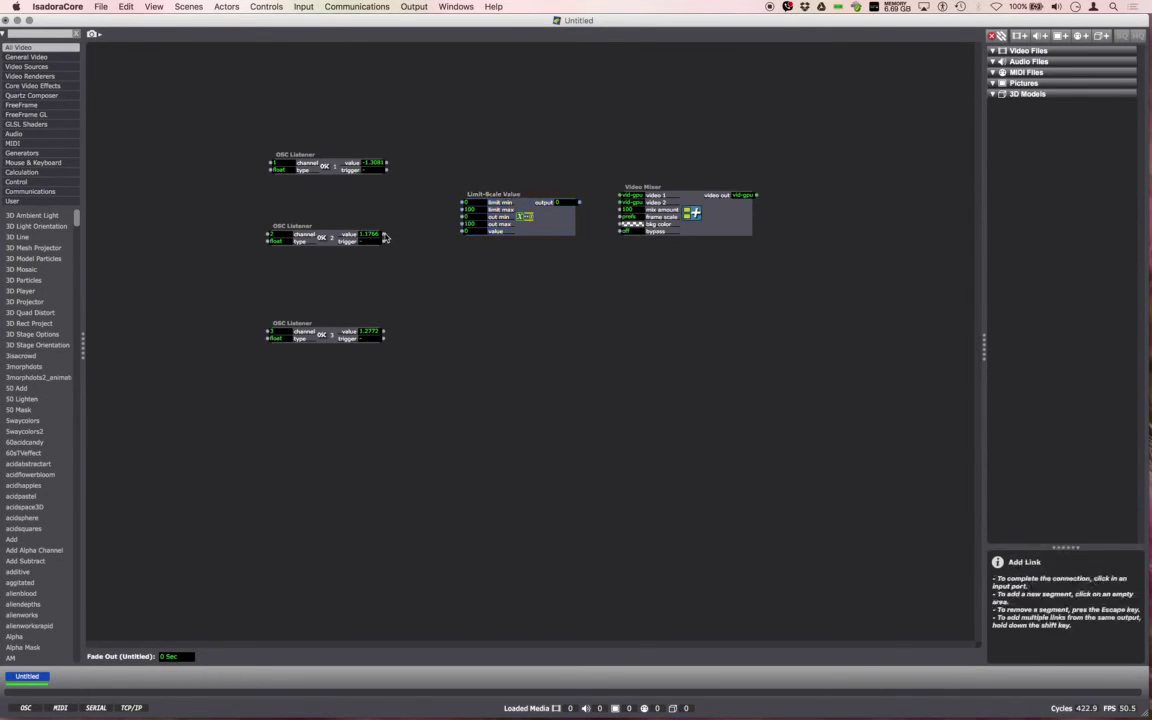
left_click(463, 232)
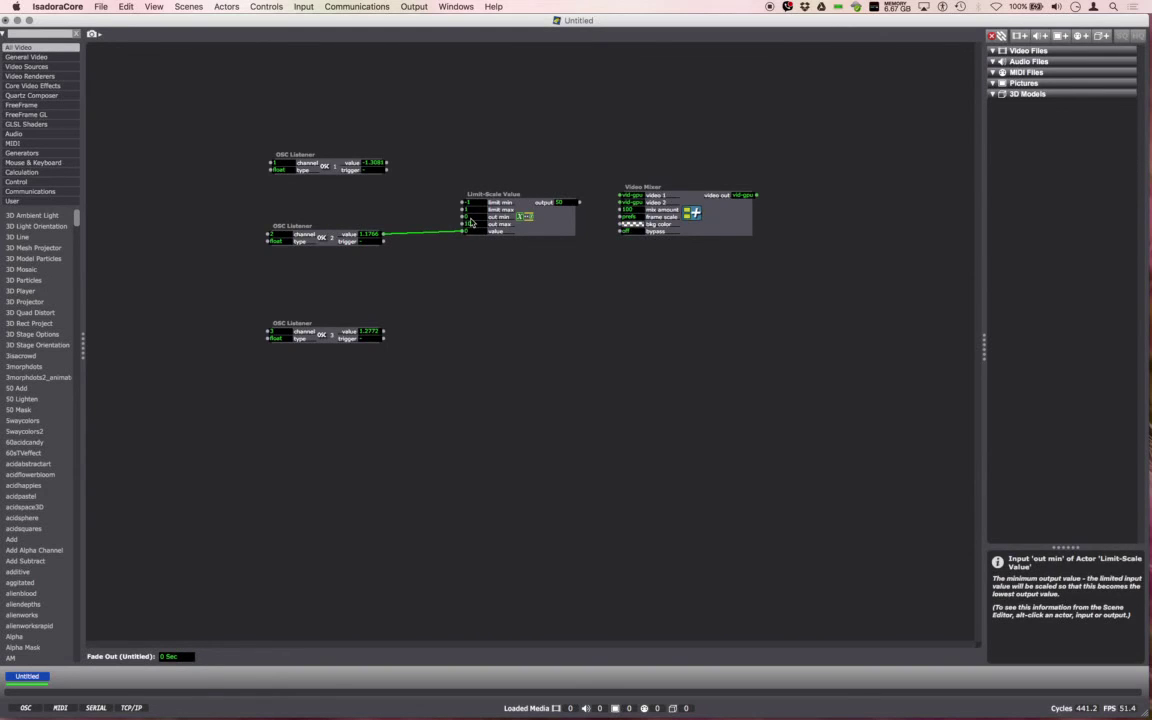
left_click(662, 216)
left_click(544, 283)
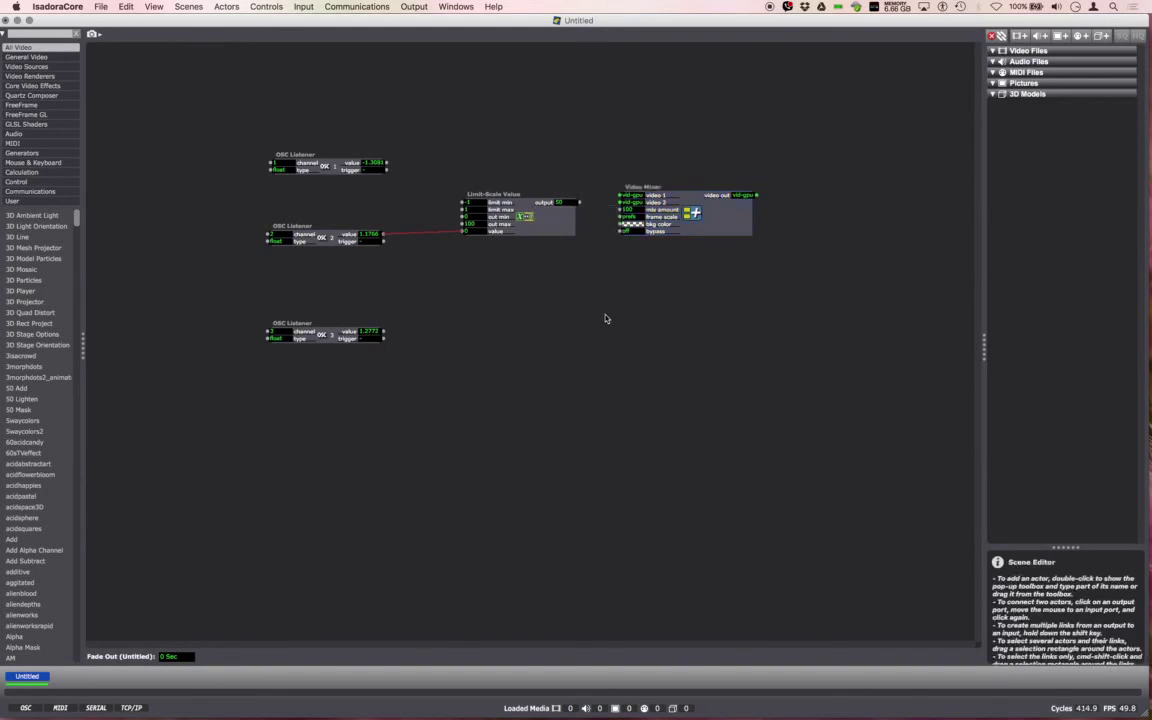
left_click(578, 202)
left_click(620, 209)
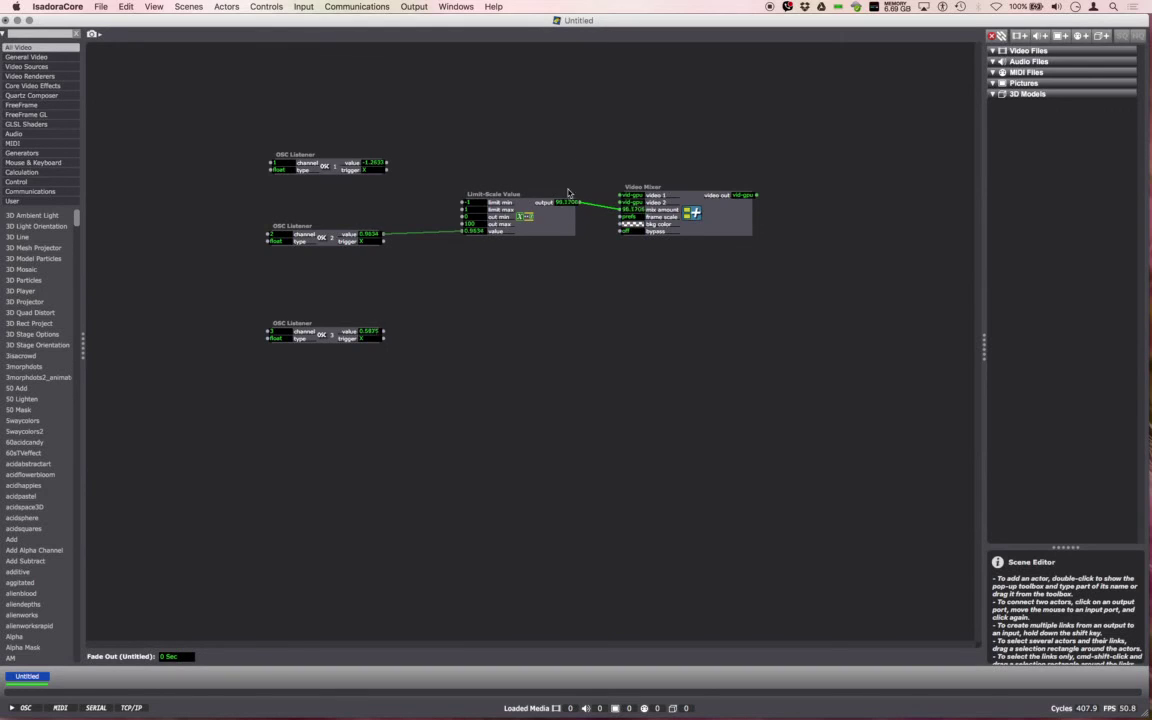
Step: Reposition the Video Mixer, Limit-Scale Value and top OSC Listener into a tidy layout
left_click_drag(680, 220, 698, 196)
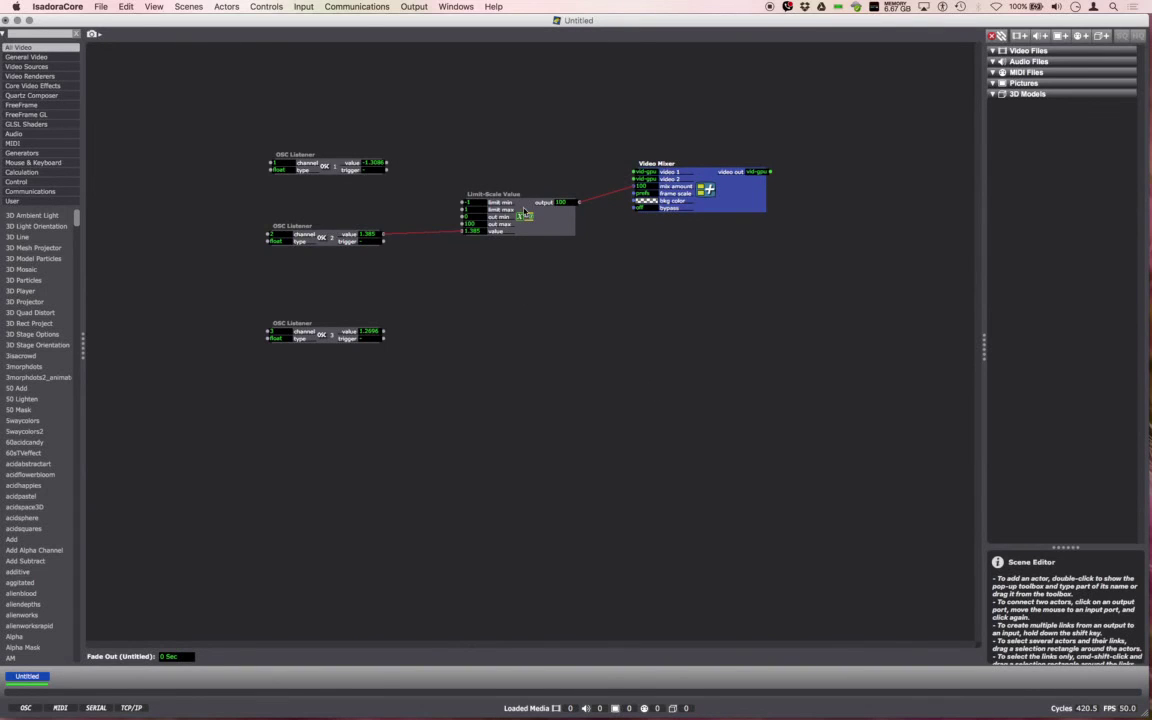
left_click_drag(540, 226, 536, 226)
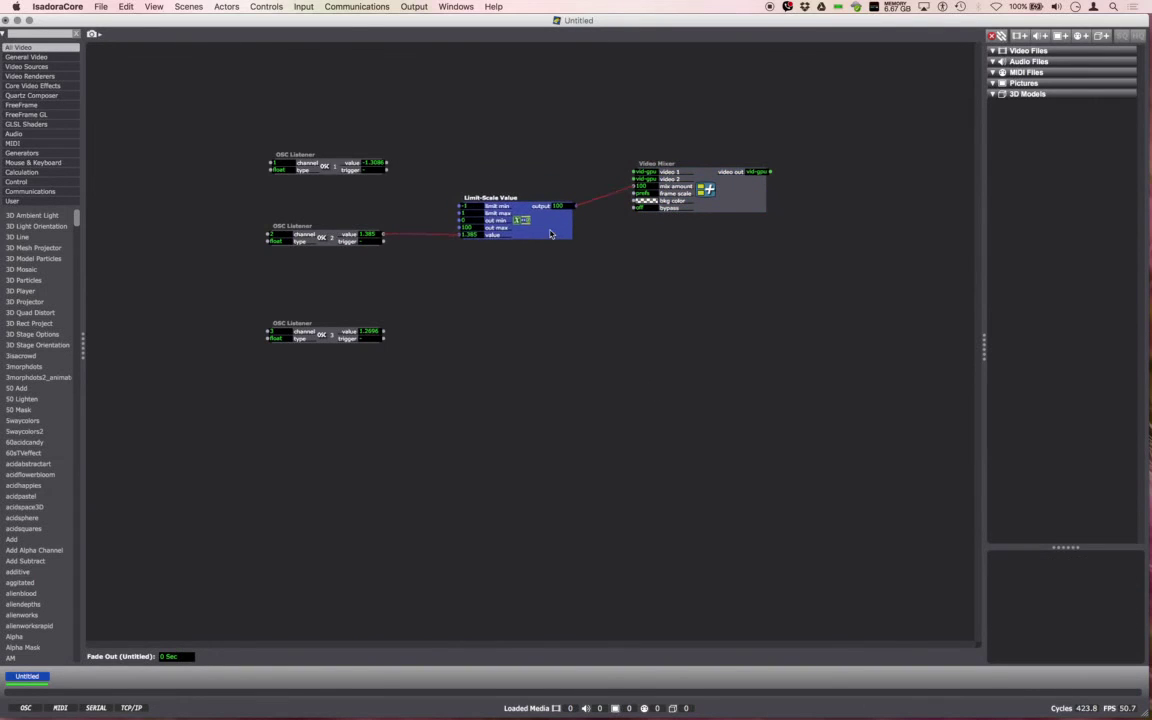
left_click_drag(352, 169, 352, 178)
left_click(411, 182)
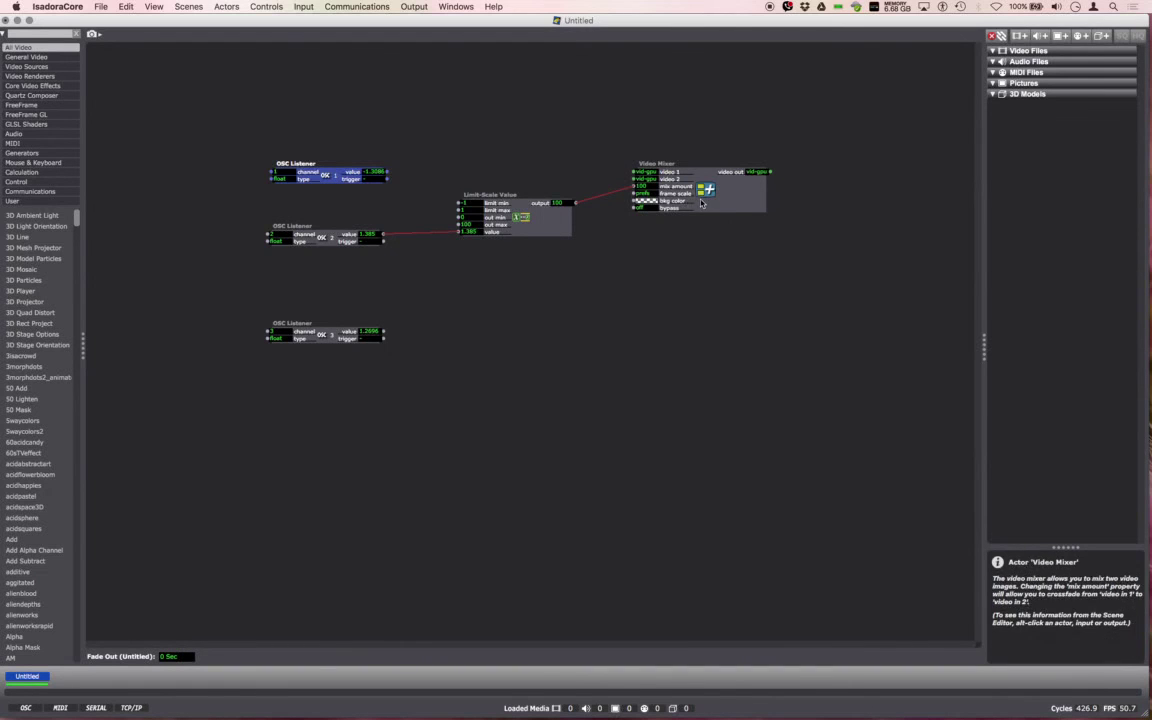
left_click_drag(690, 205, 700, 198)
key("super+Tab")
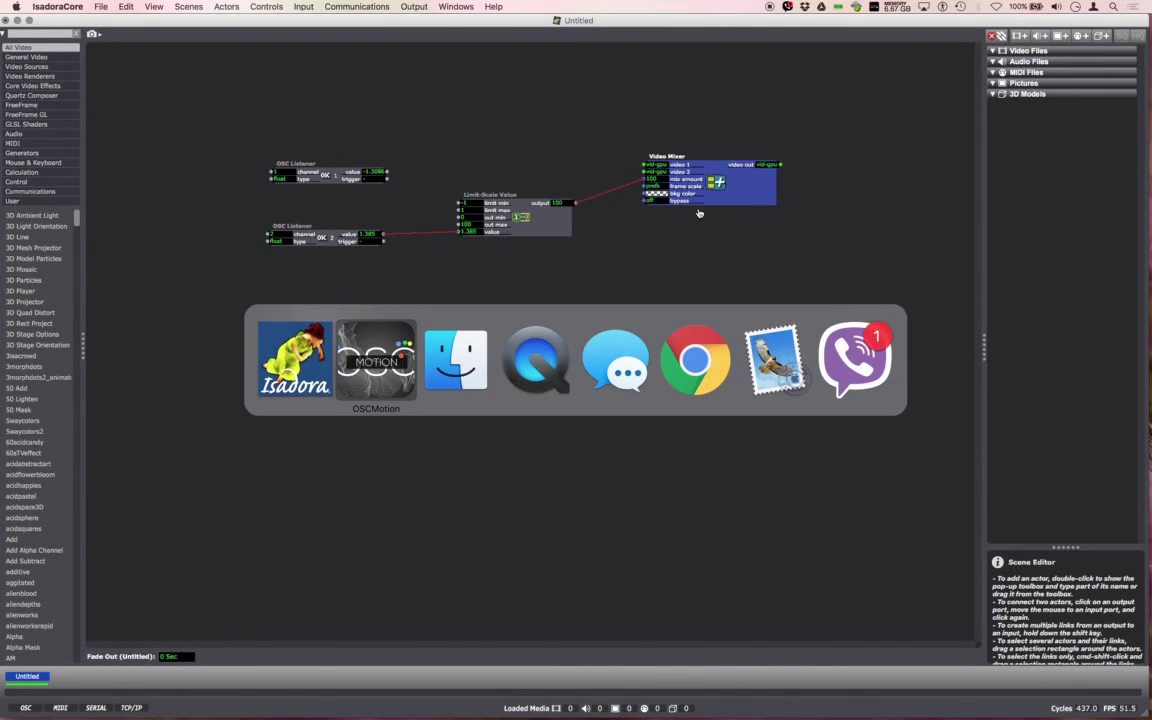